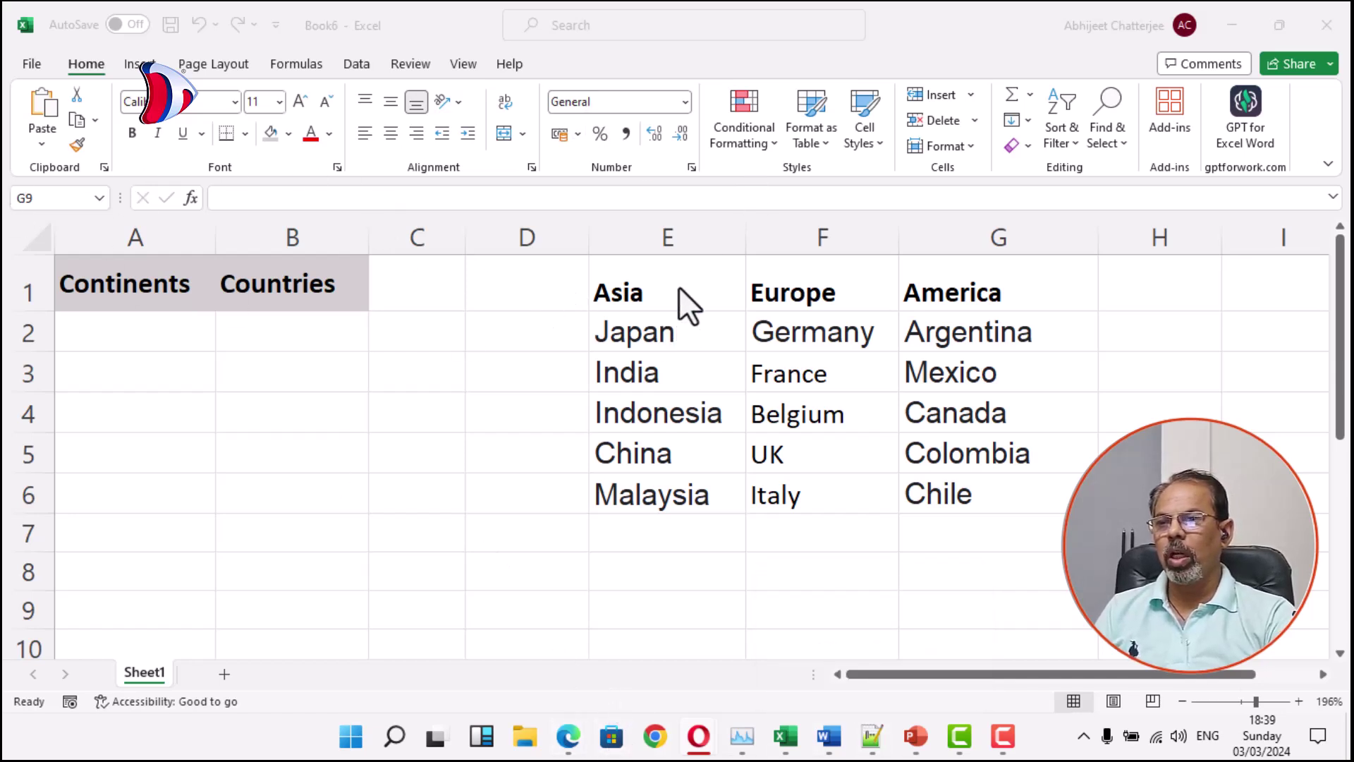
Create named ranges Asia, Europe and America from the top-row headers of E1:G6.
key("alt+Tab")
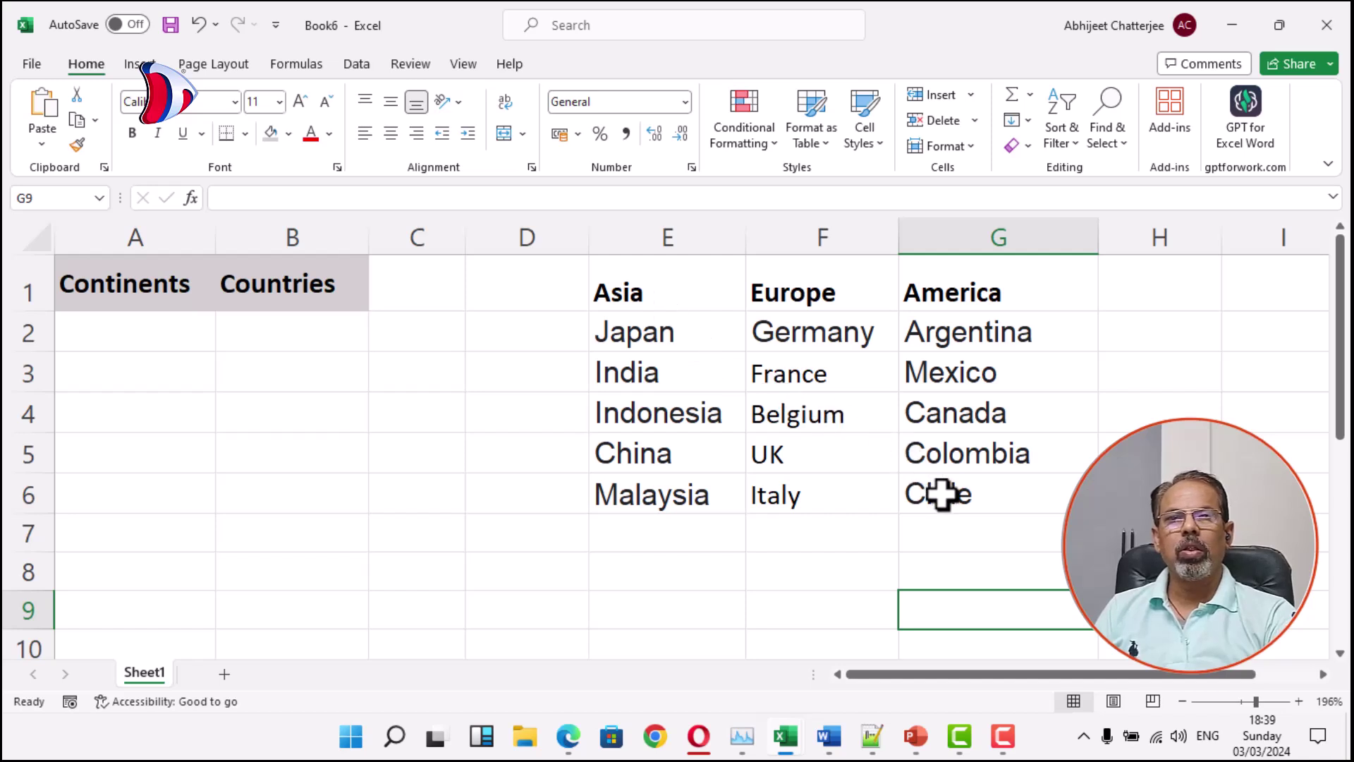
left_click_drag(1013, 505, 630, 267)
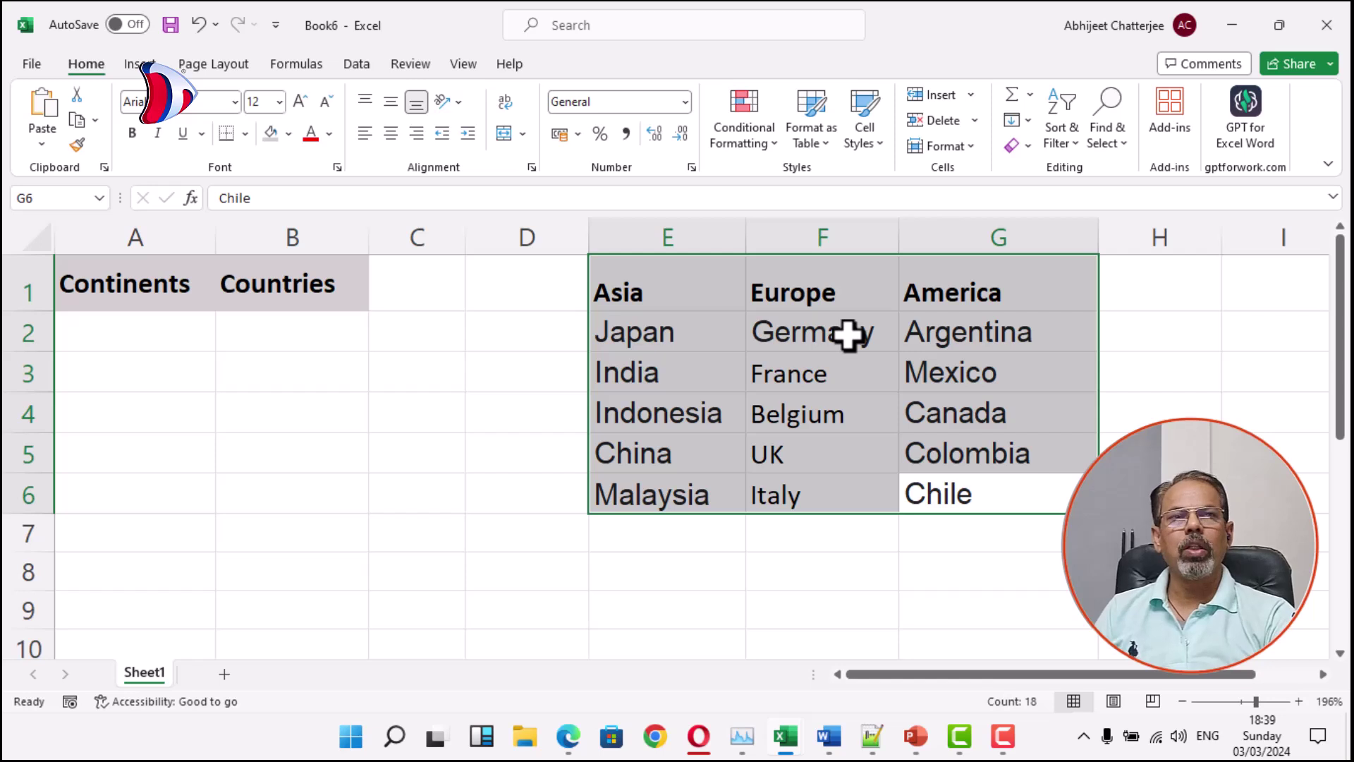
left_click(307, 69)
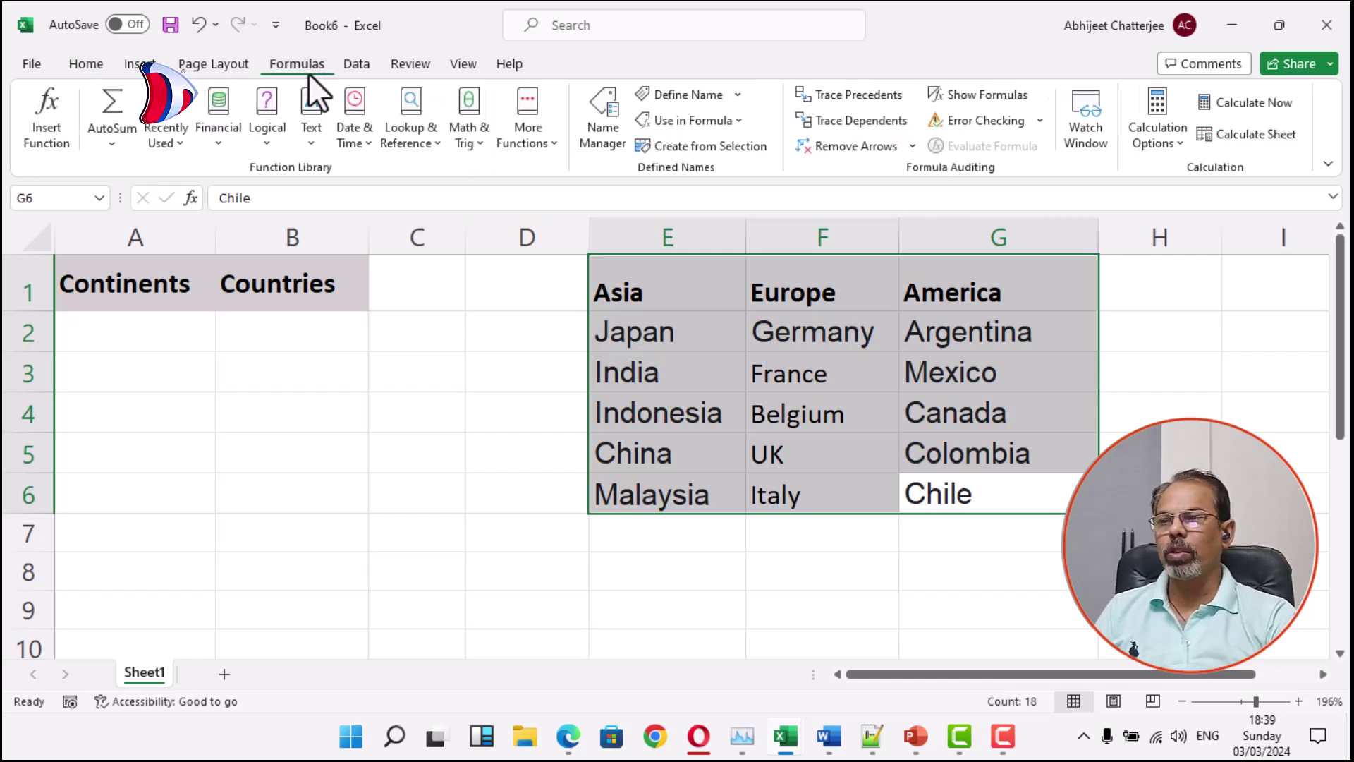
left_click(726, 150)
left_click(574, 308)
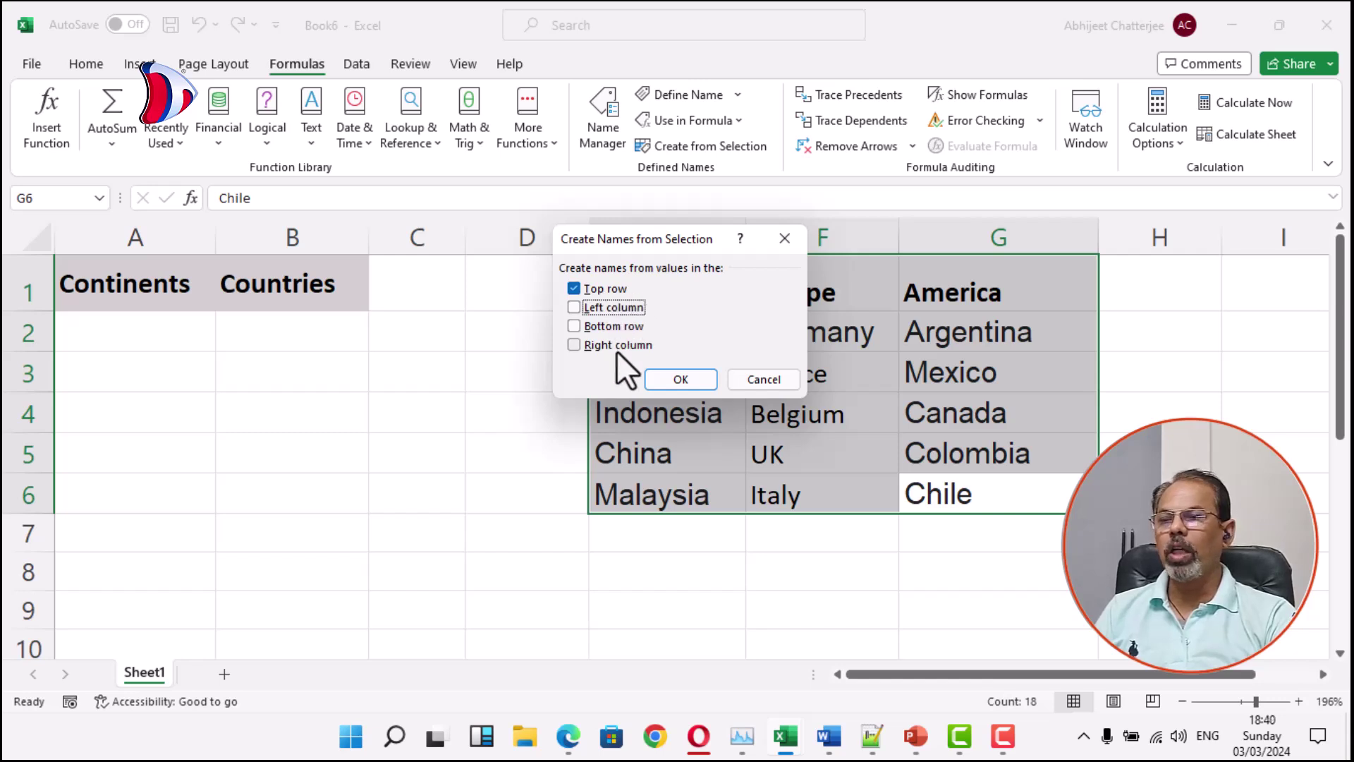
left_click(680, 380)
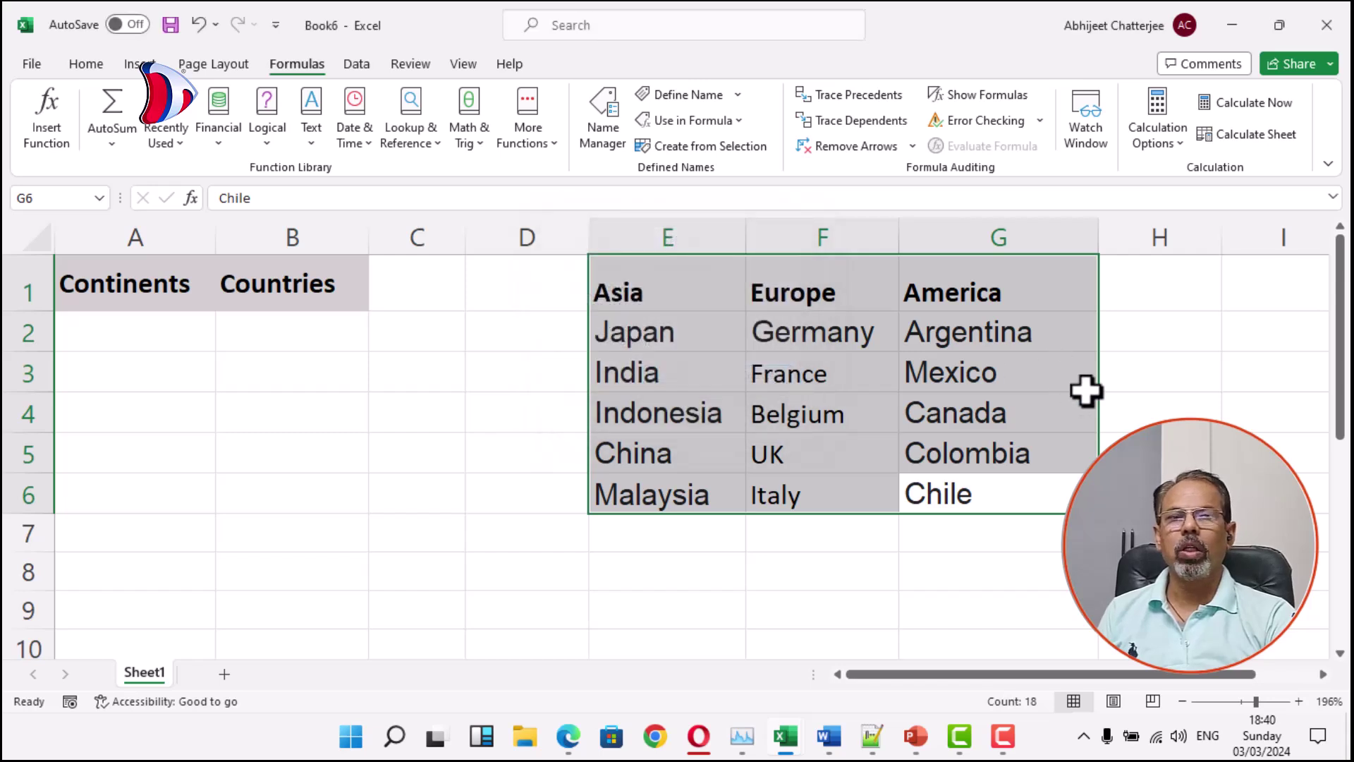
left_click(1180, 384)
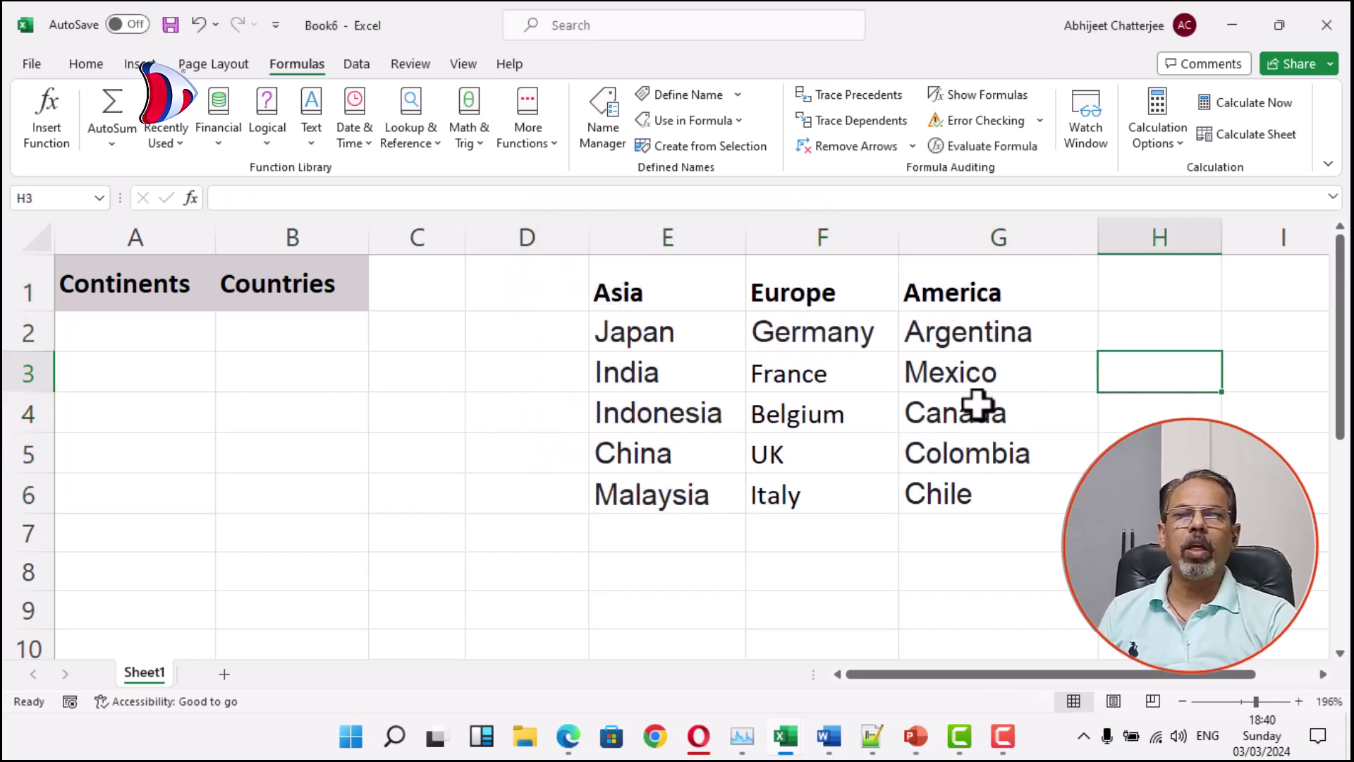
left_click_drag(663, 333, 675, 480)
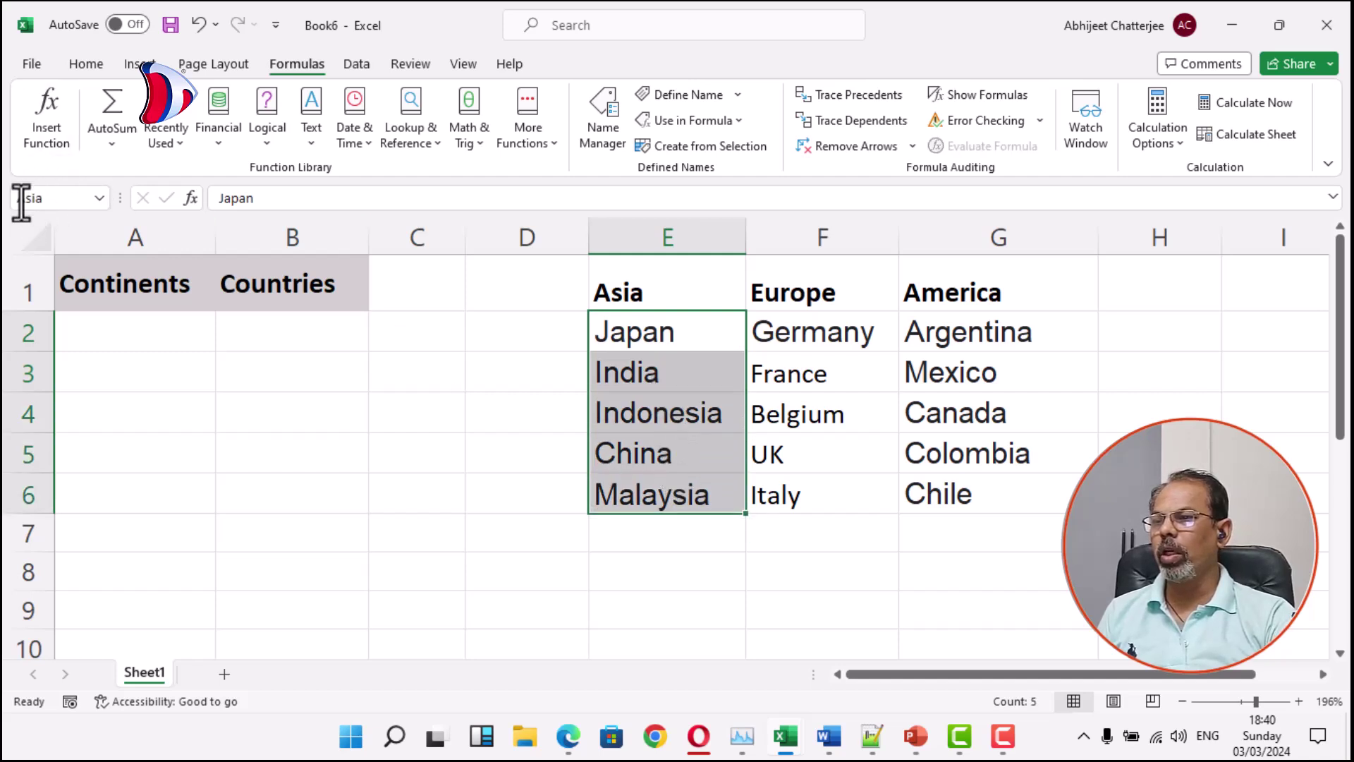
left_click_drag(780, 330, 780, 490)
left_click_drag(946, 341, 946, 483)
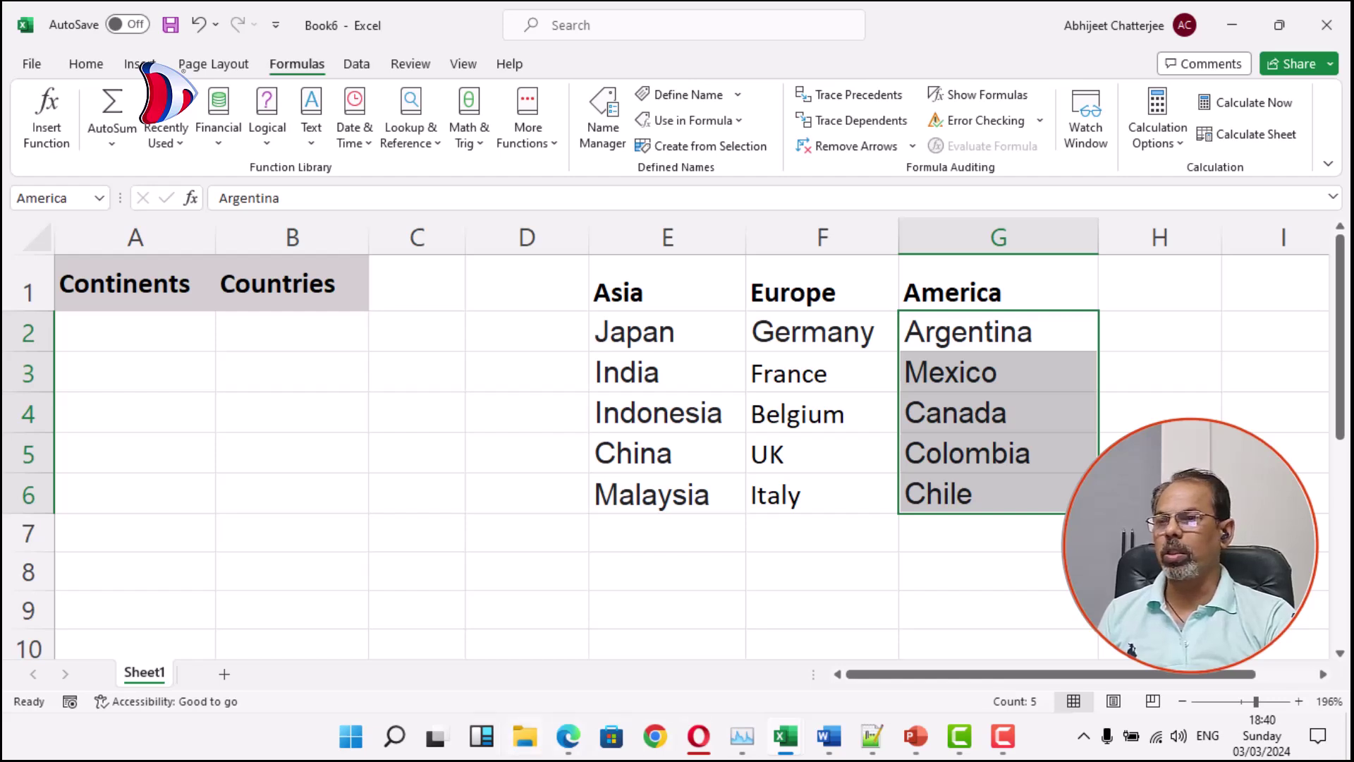
left_click(163, 342)
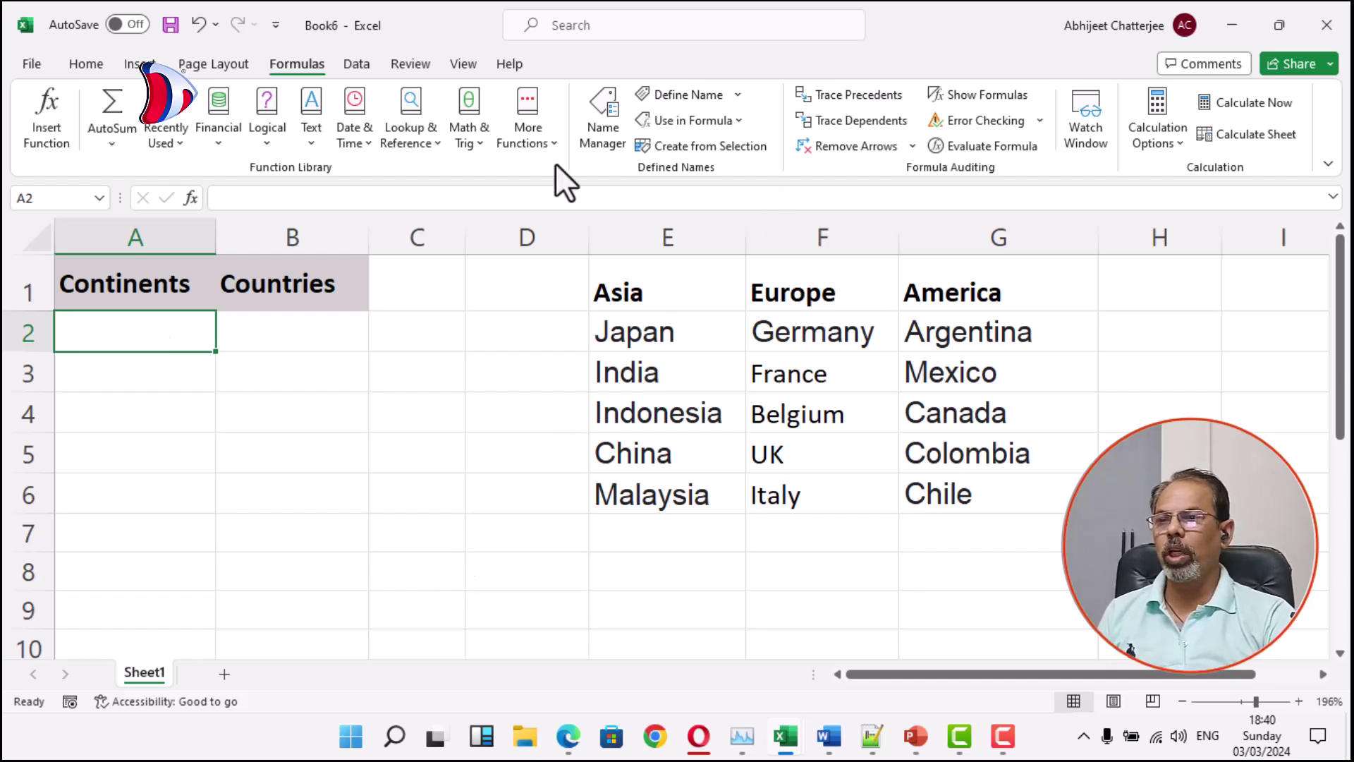
left_click(359, 62)
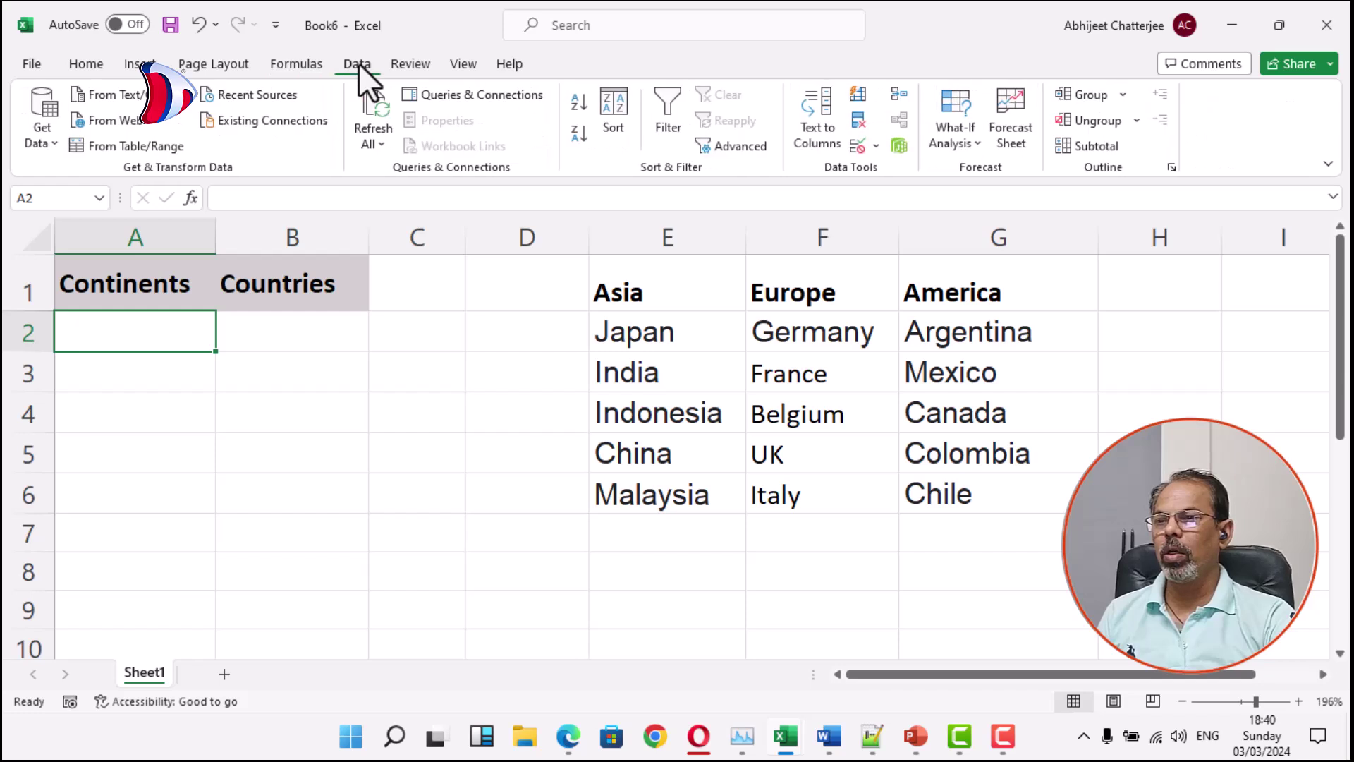
Set A2's data validation to allow a List.
left_click(877, 146)
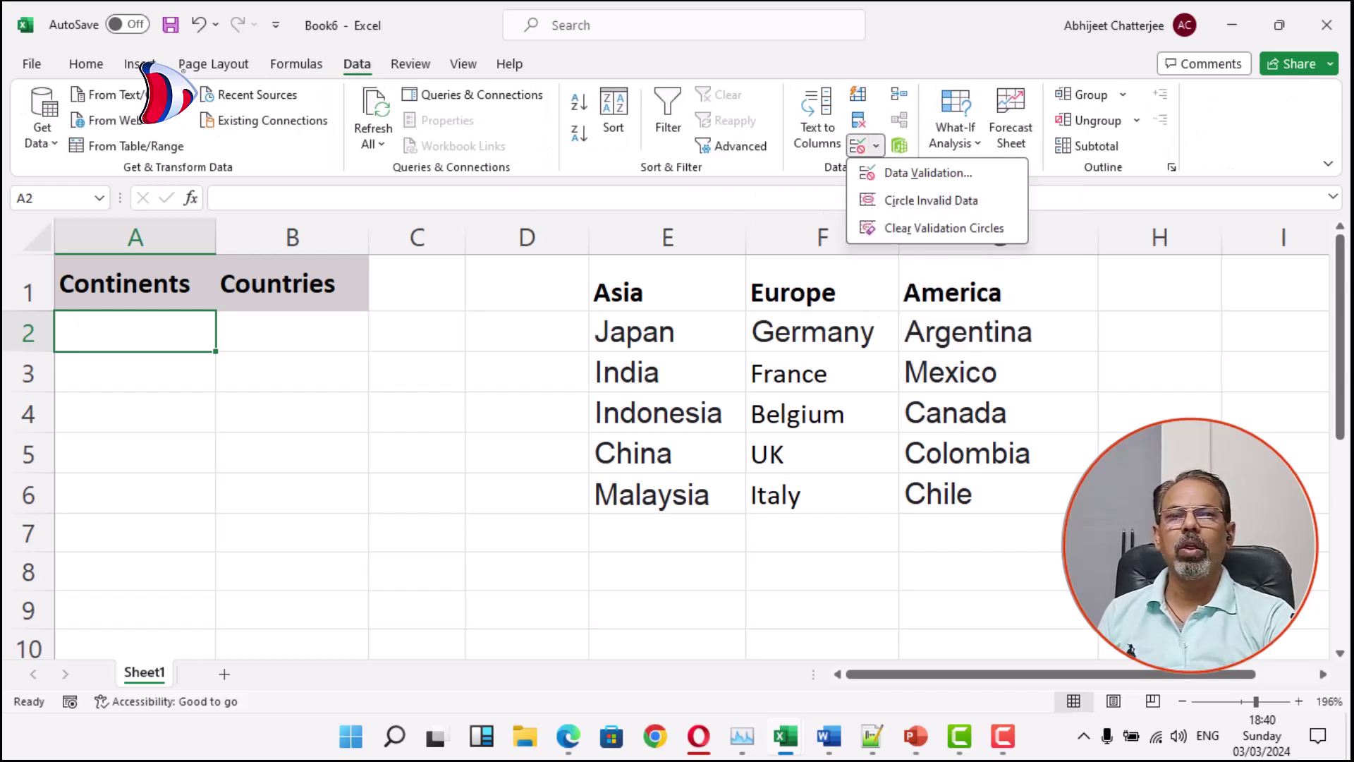
left_click(914, 170)
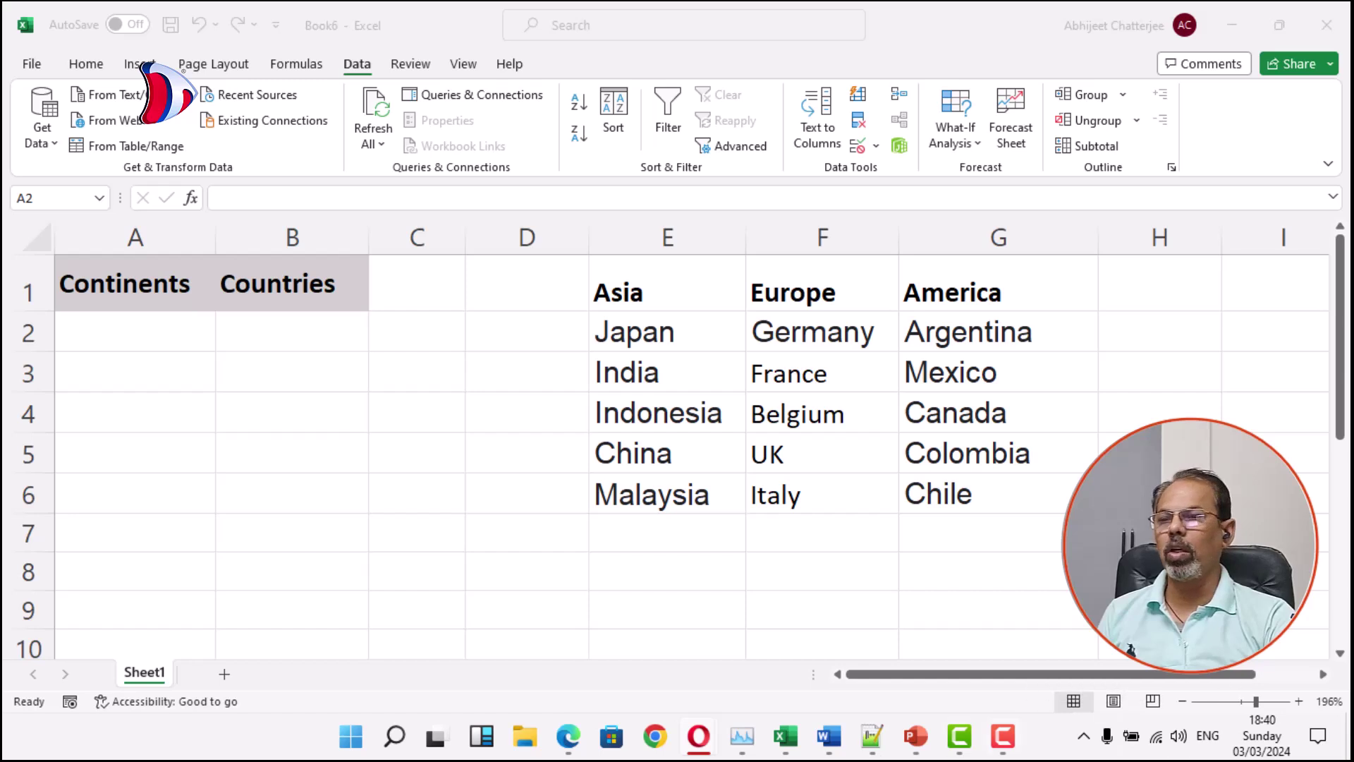
left_click(877, 146)
left_click(917, 172)
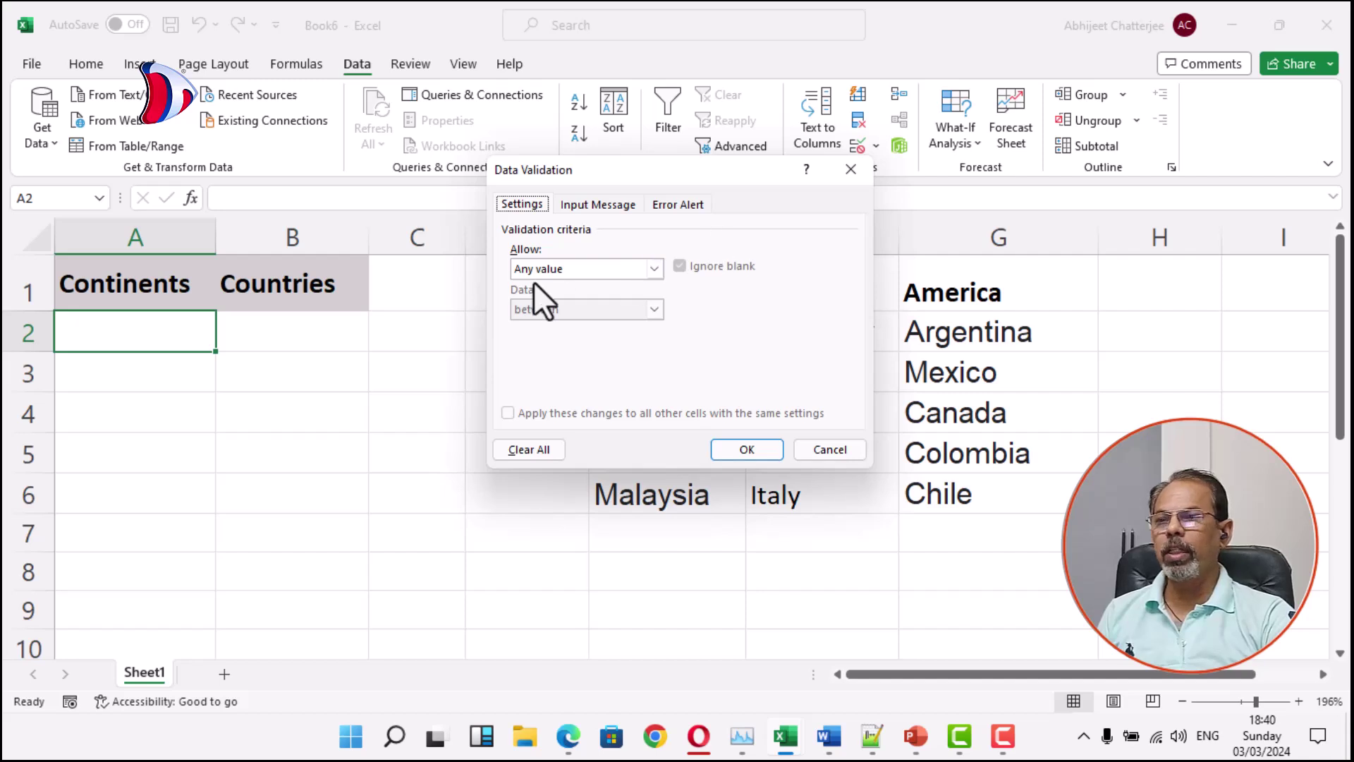
left_click(591, 274)
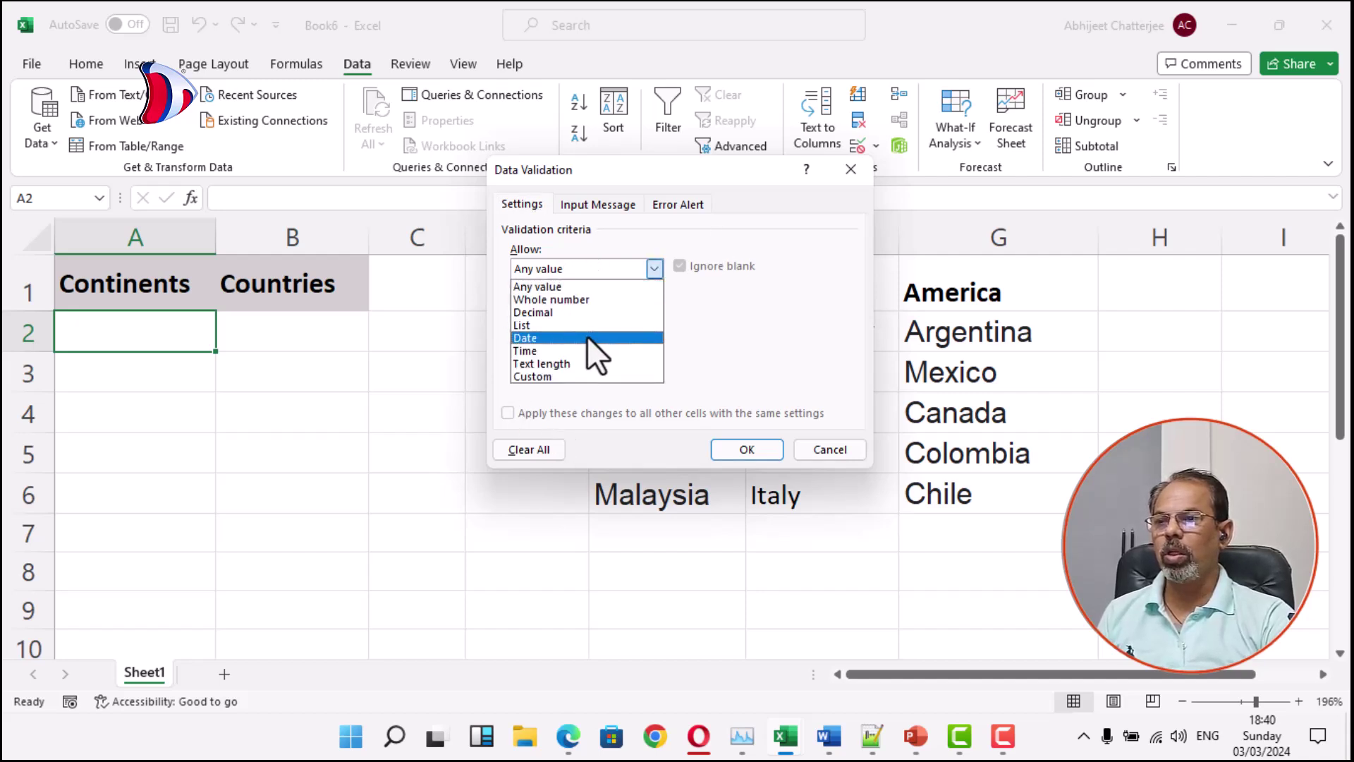
left_click(593, 325)
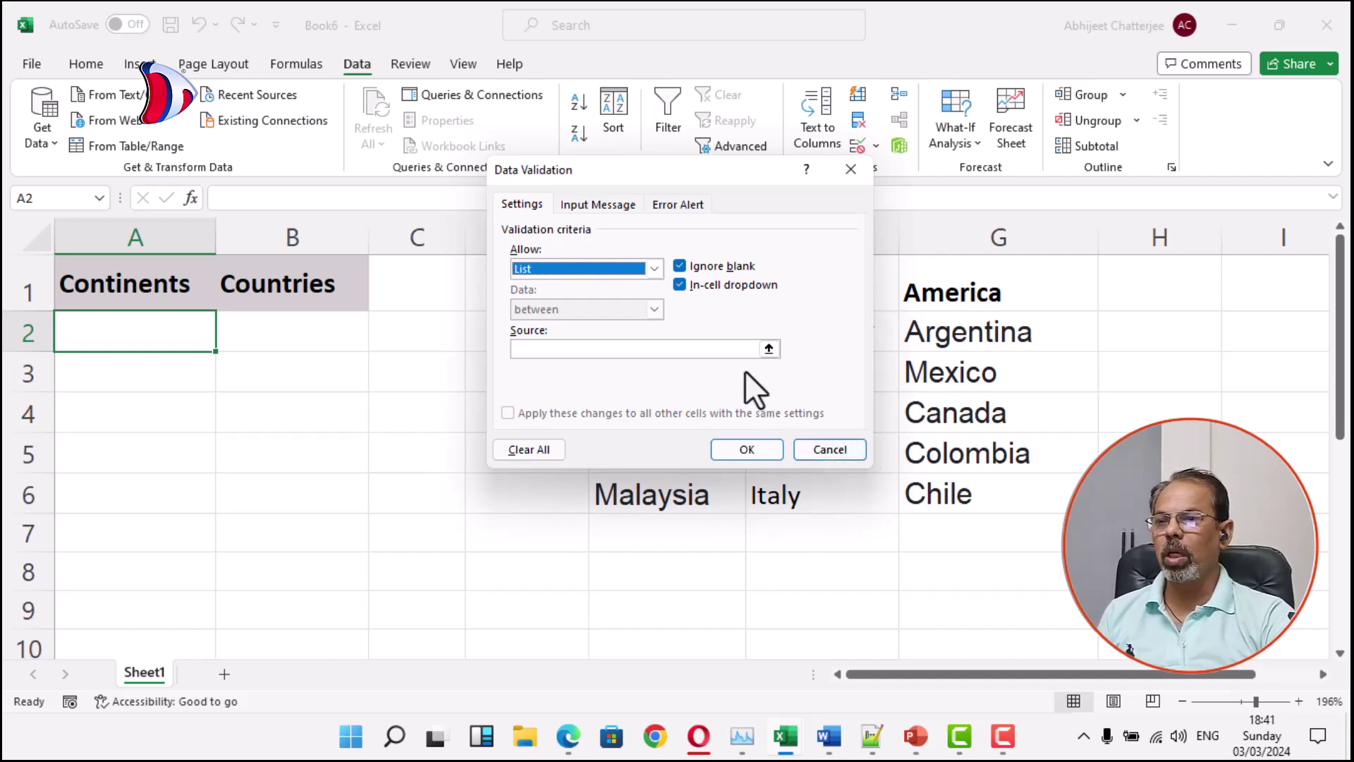
Use the continent headers $E$1:$G$1 as the list source, apply it, and check A2's dropdown.
left_click(729, 347)
left_click(767, 348)
left_click_drag(652, 297, 956, 289)
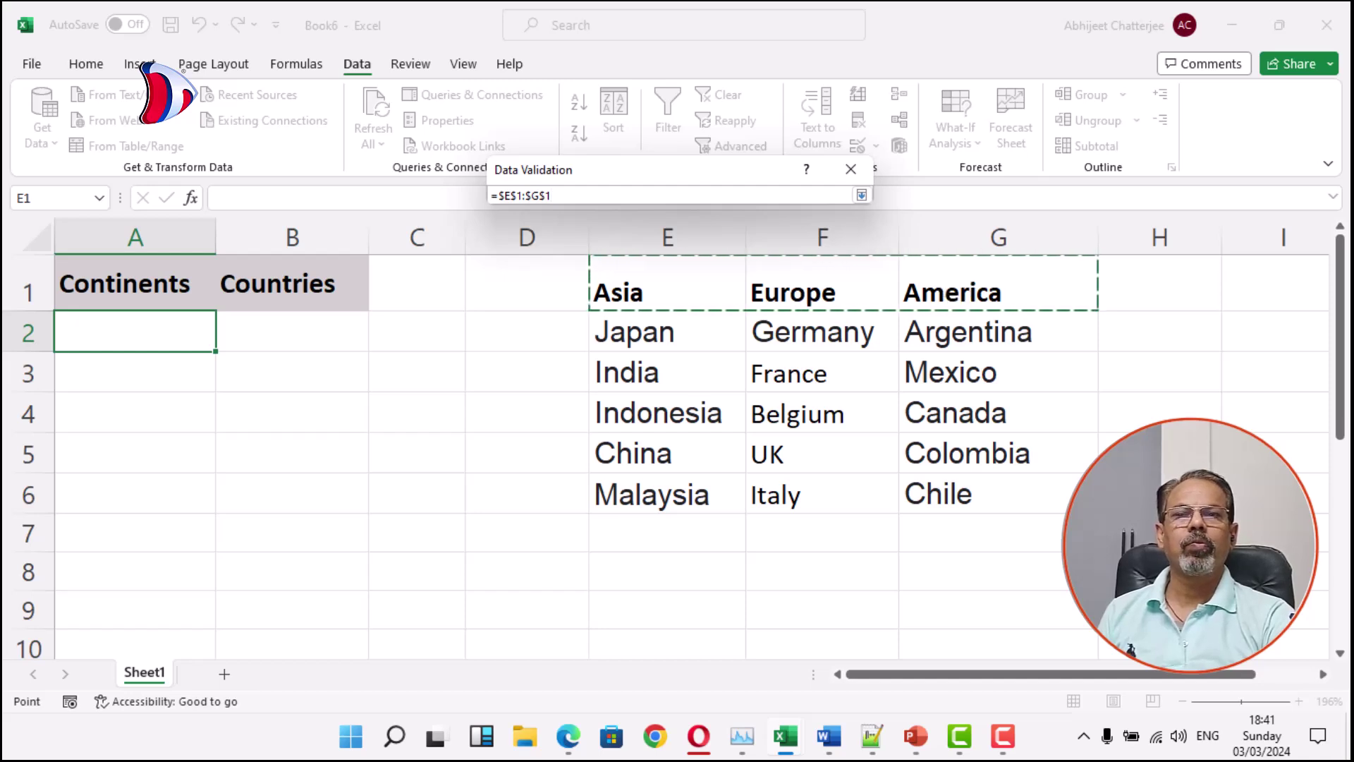
key("Return")
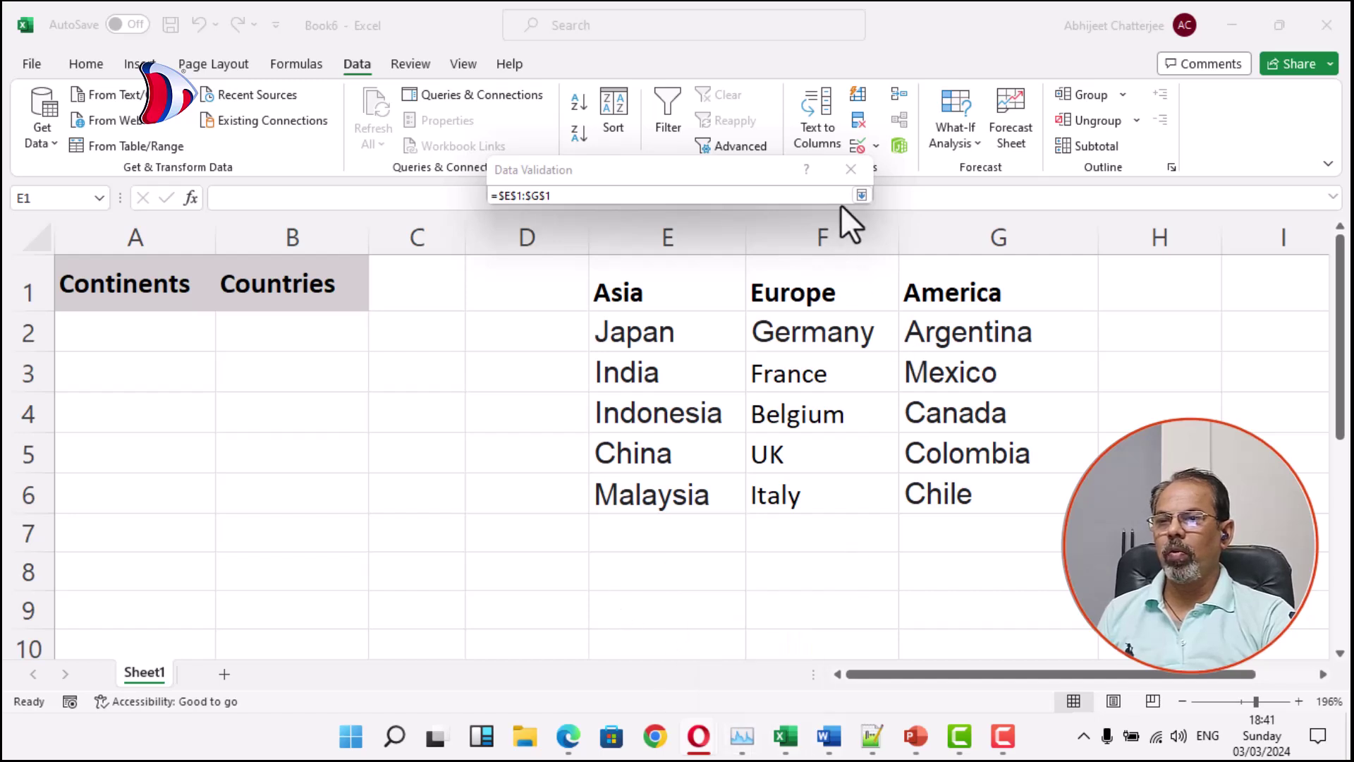
left_click(860, 194)
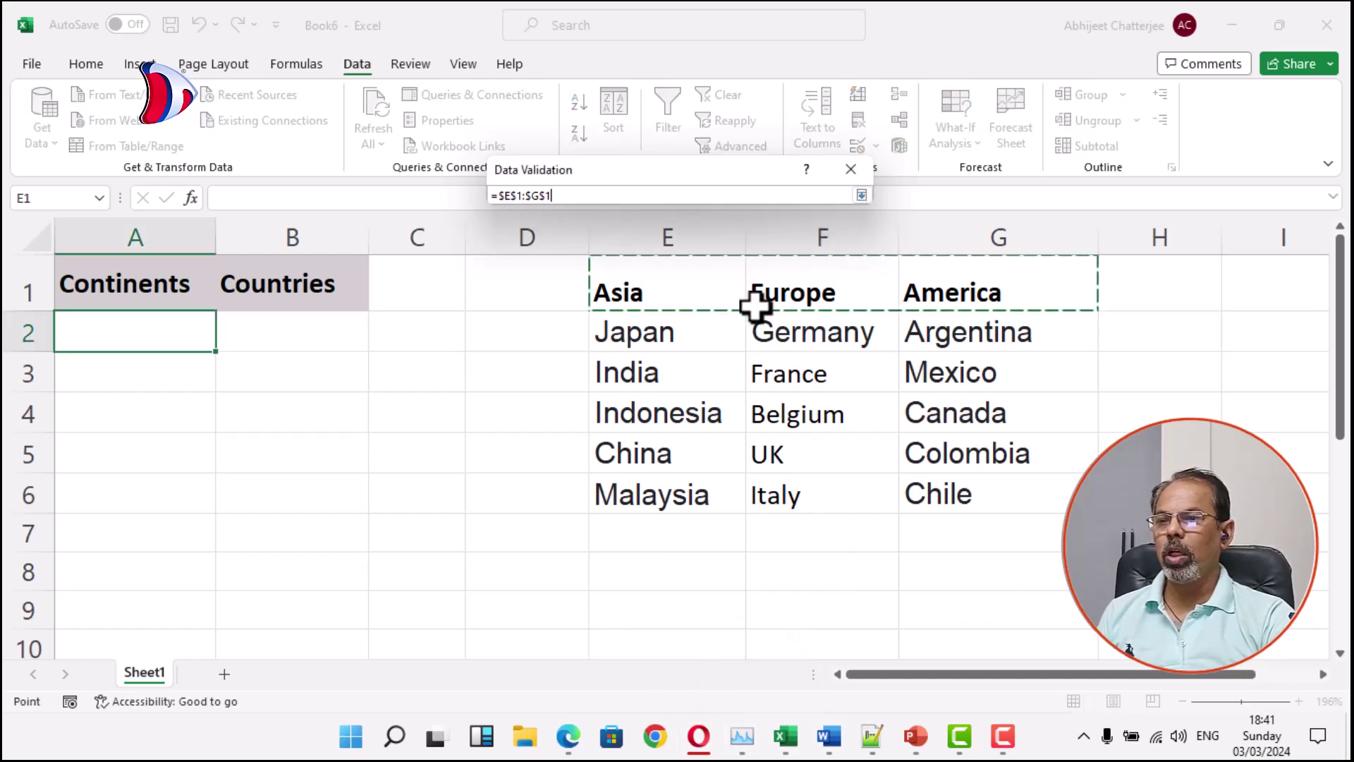
left_click(862, 195)
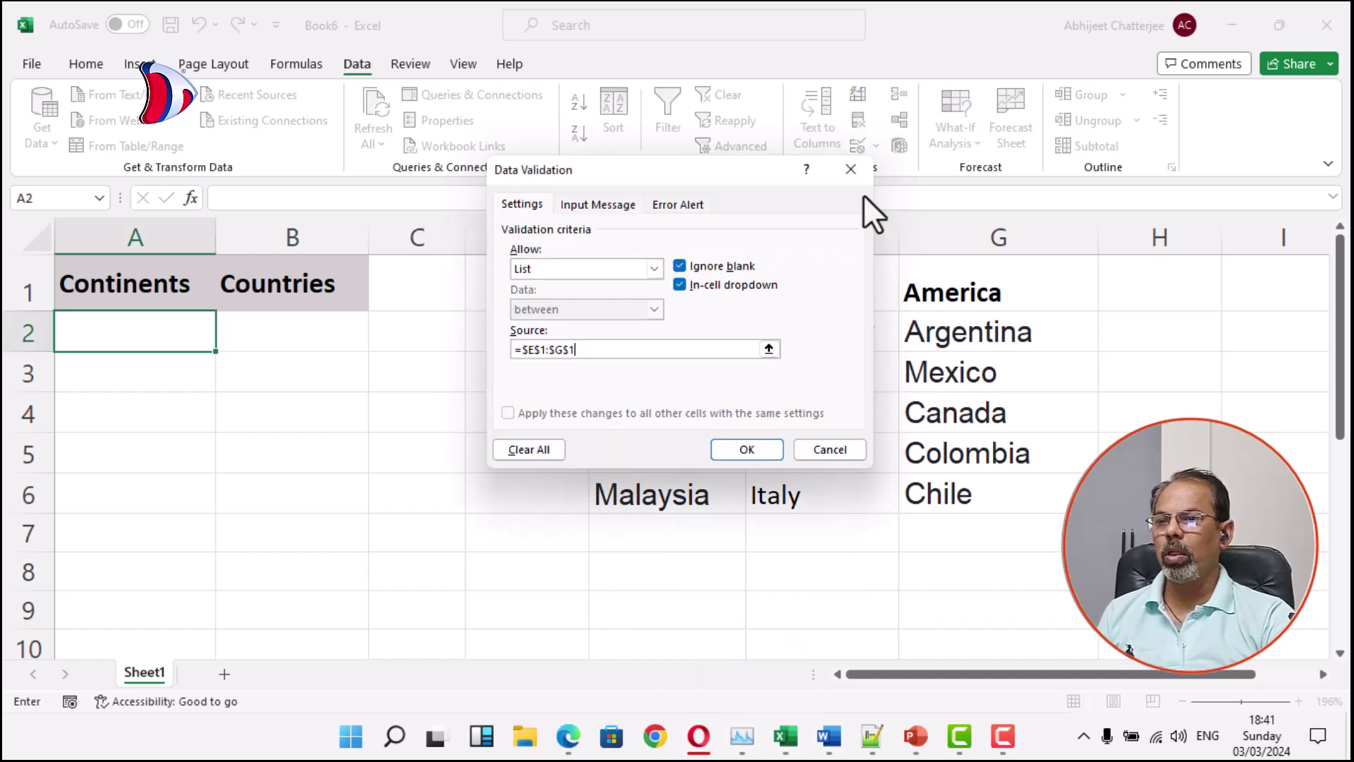
left_click(747, 448)
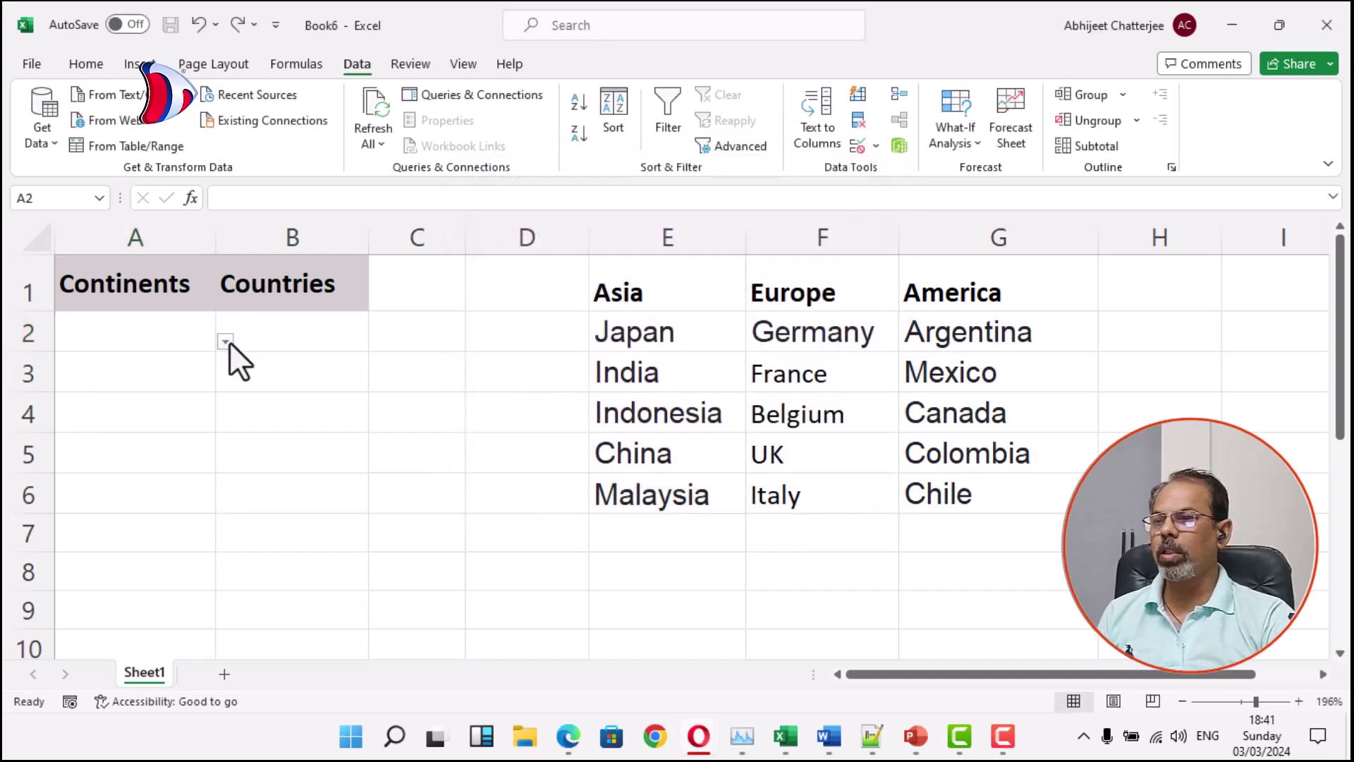
left_click(226, 343)
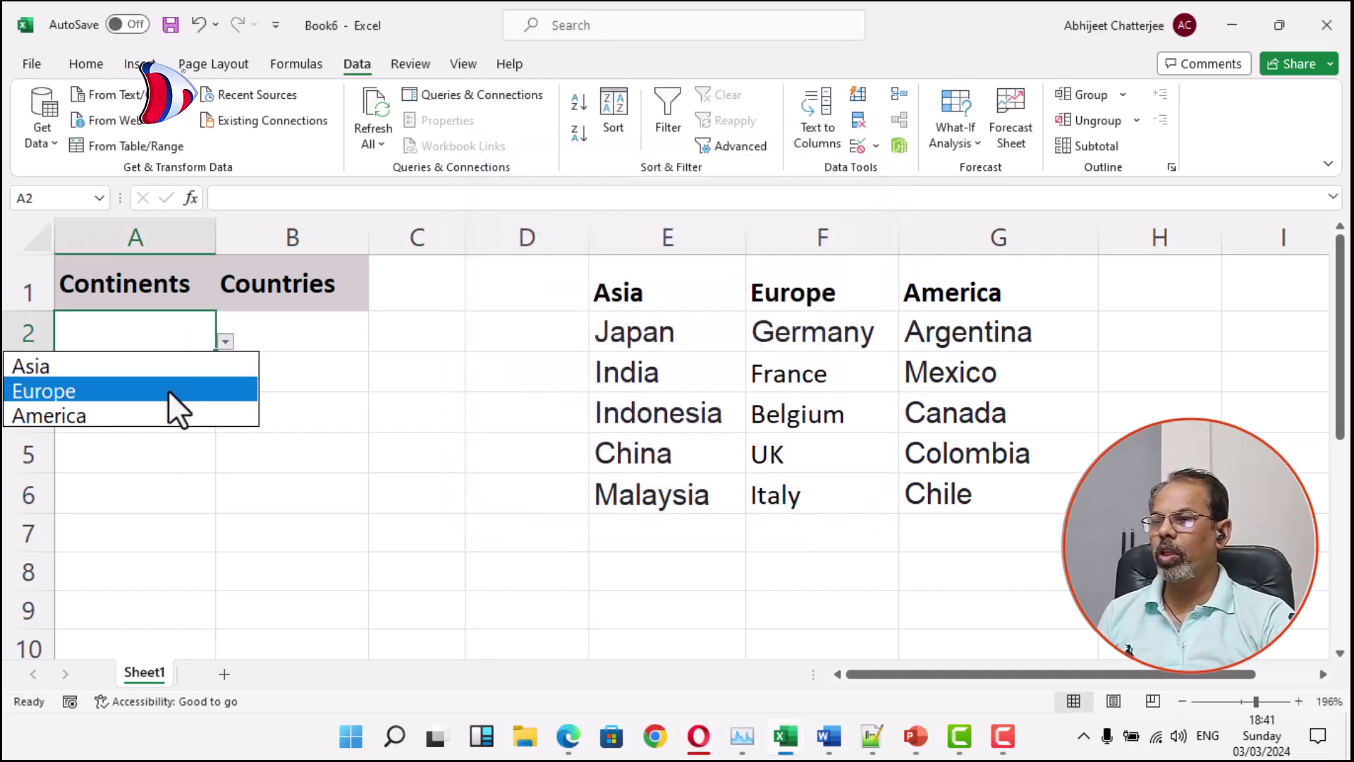
Pick Asia, then Europe, then America from A2's dropdown, then select B2.
left_click(171, 368)
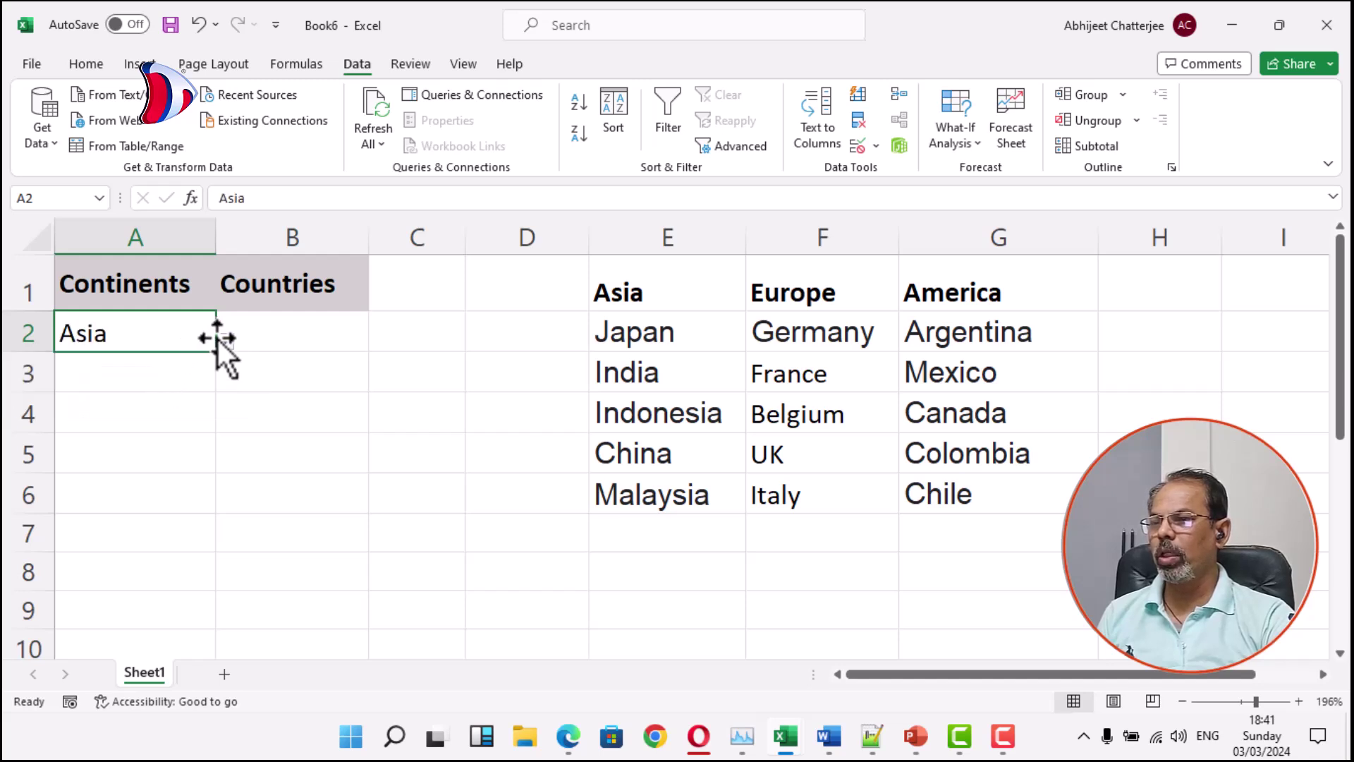
left_click(219, 342)
left_click(182, 389)
left_click(223, 343)
left_click(182, 415)
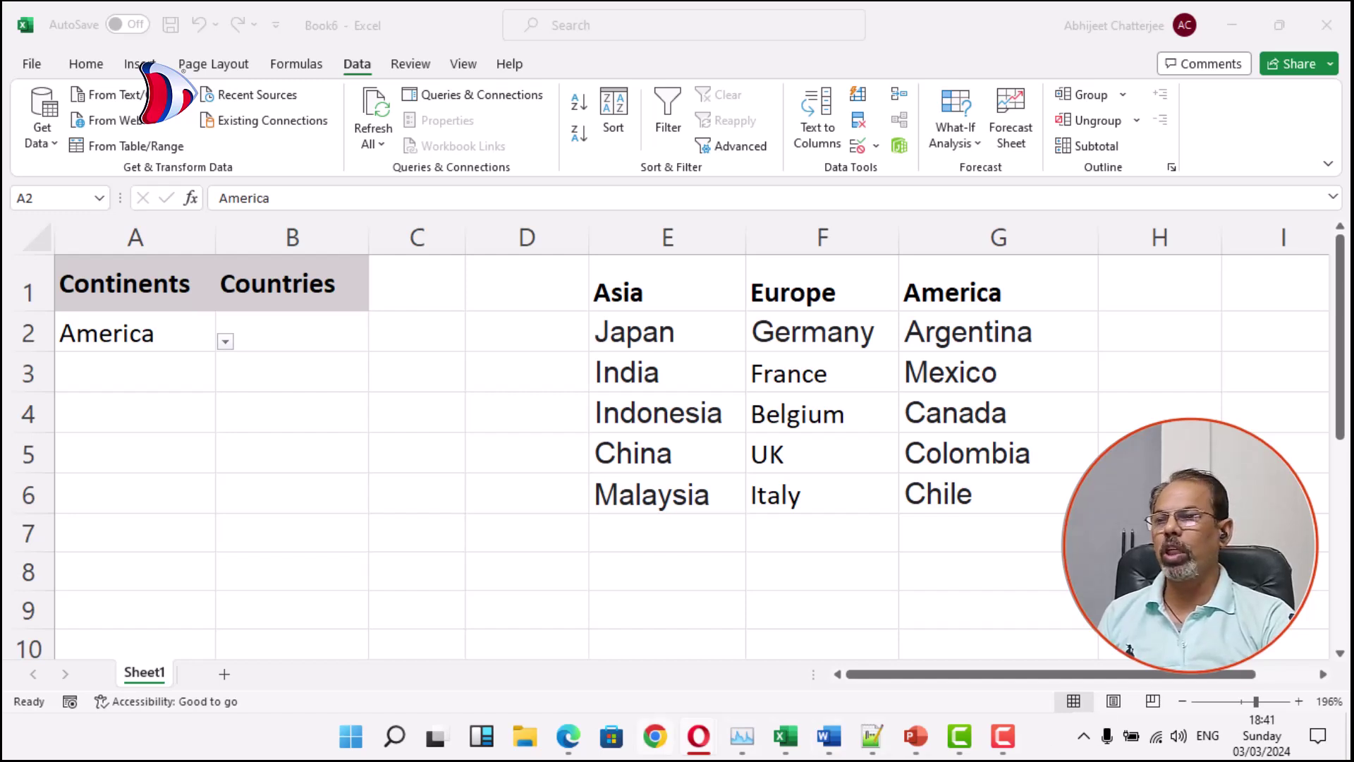
left_click(302, 337)
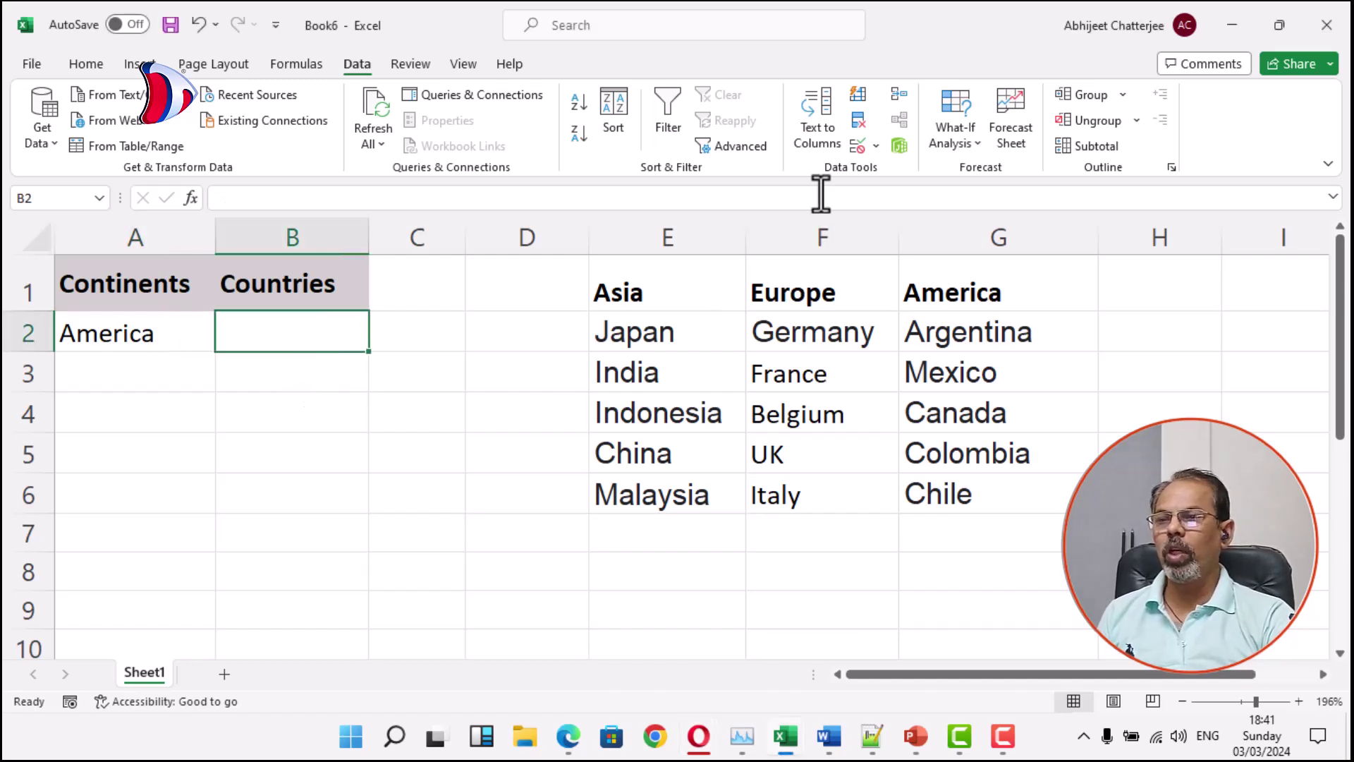
Set B2's data validation to allow a List.
left_click(878, 144)
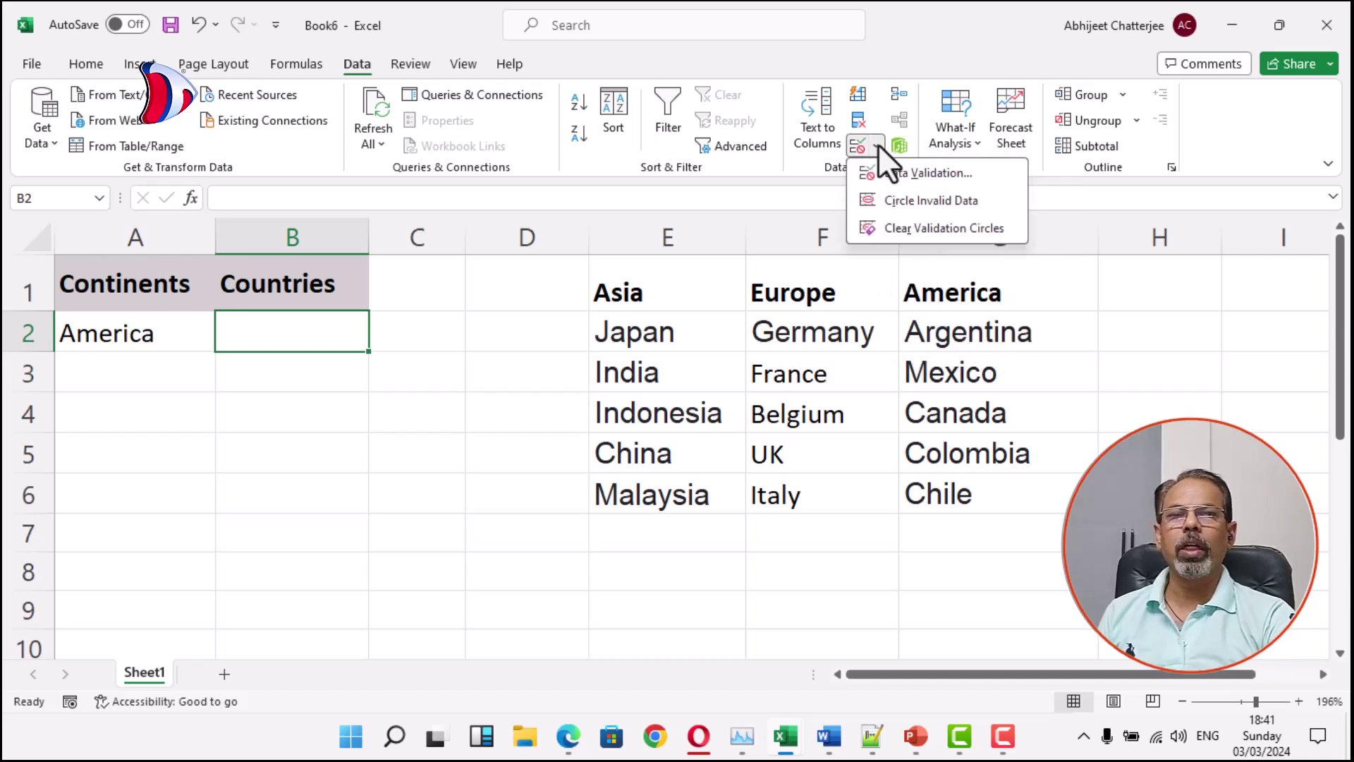
left_click(891, 176)
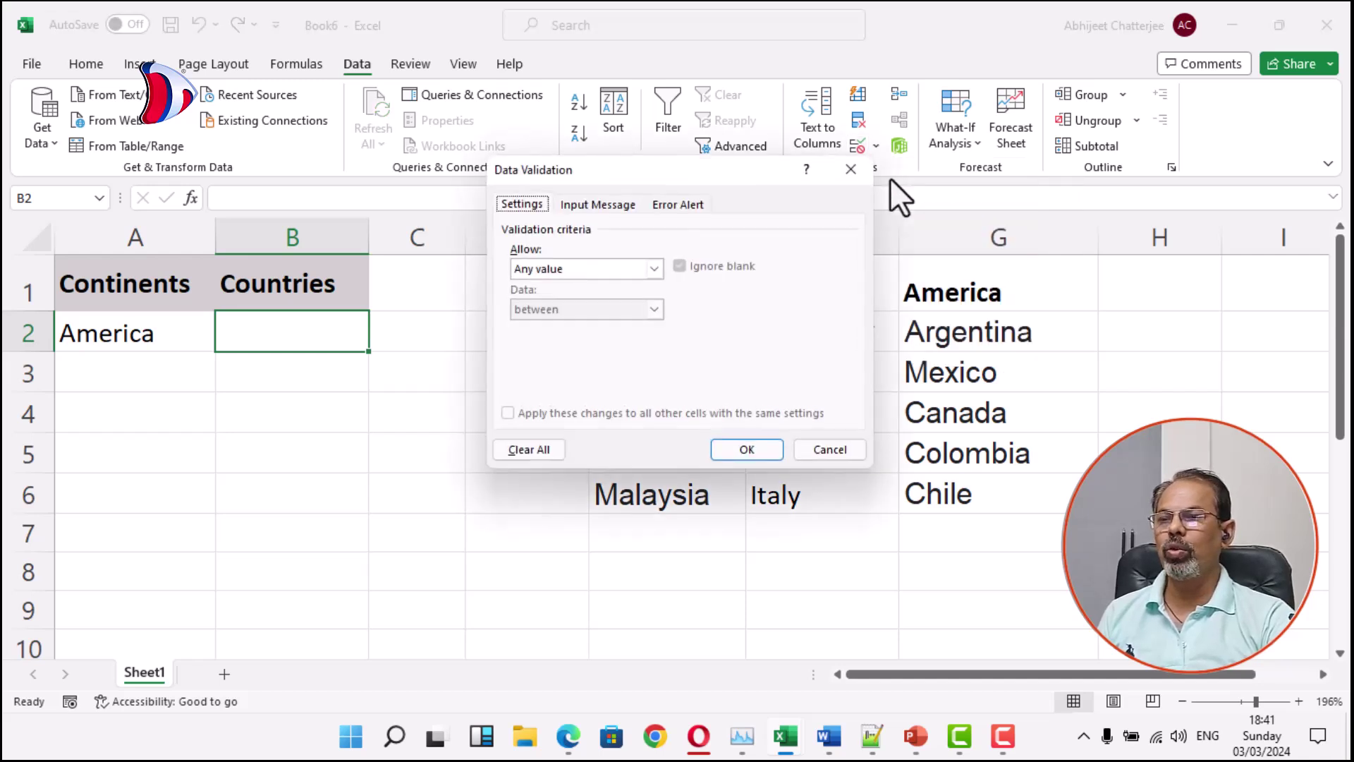
left_click(602, 269)
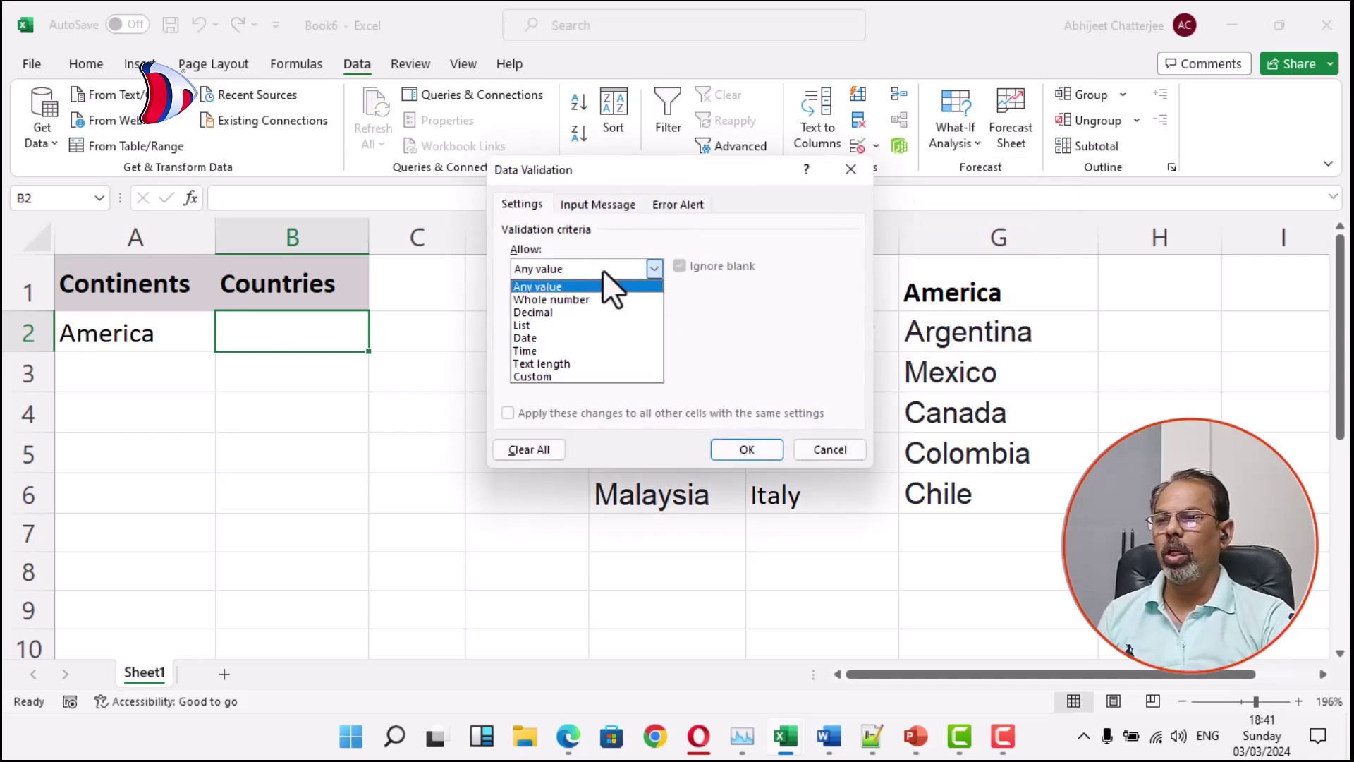
left_click(587, 323)
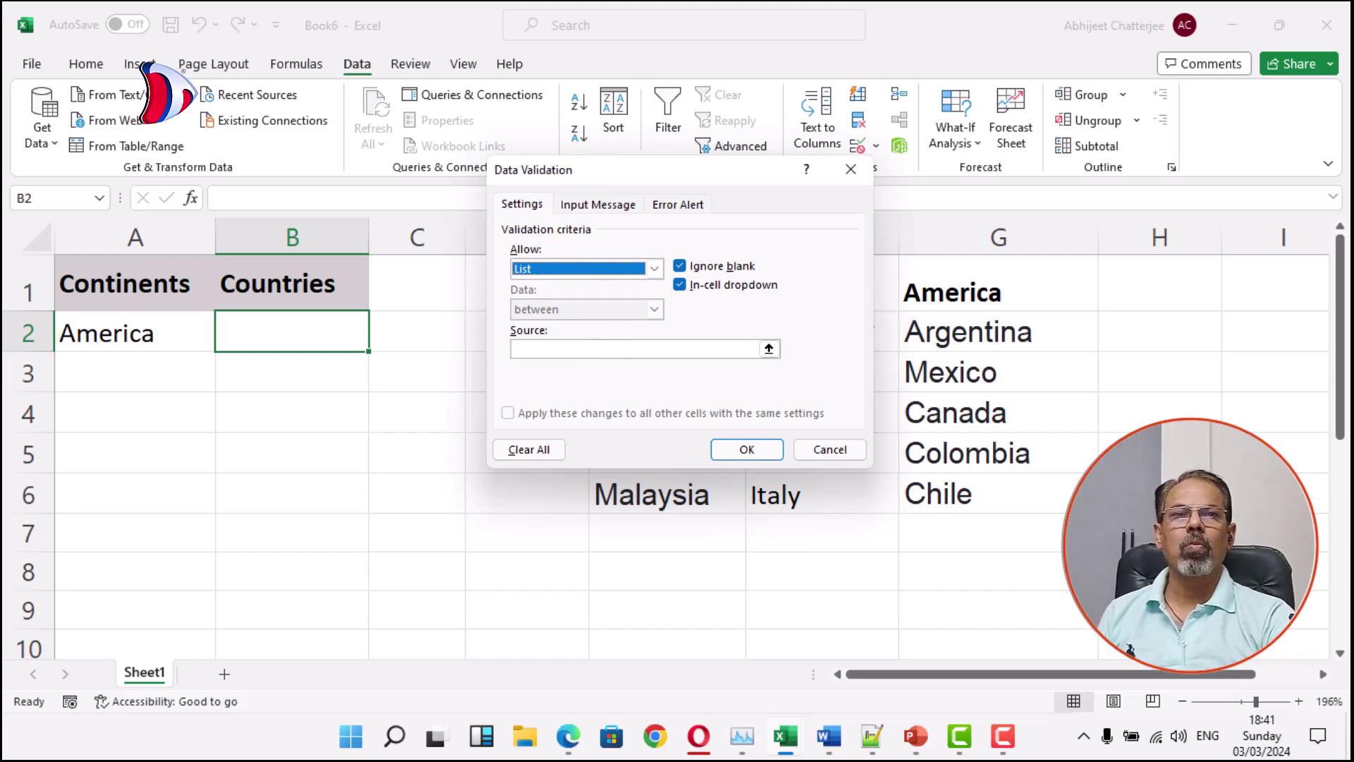
Enter =indirect($A$2) as the list source and apply it to B2.
mouse_move(872, 735)
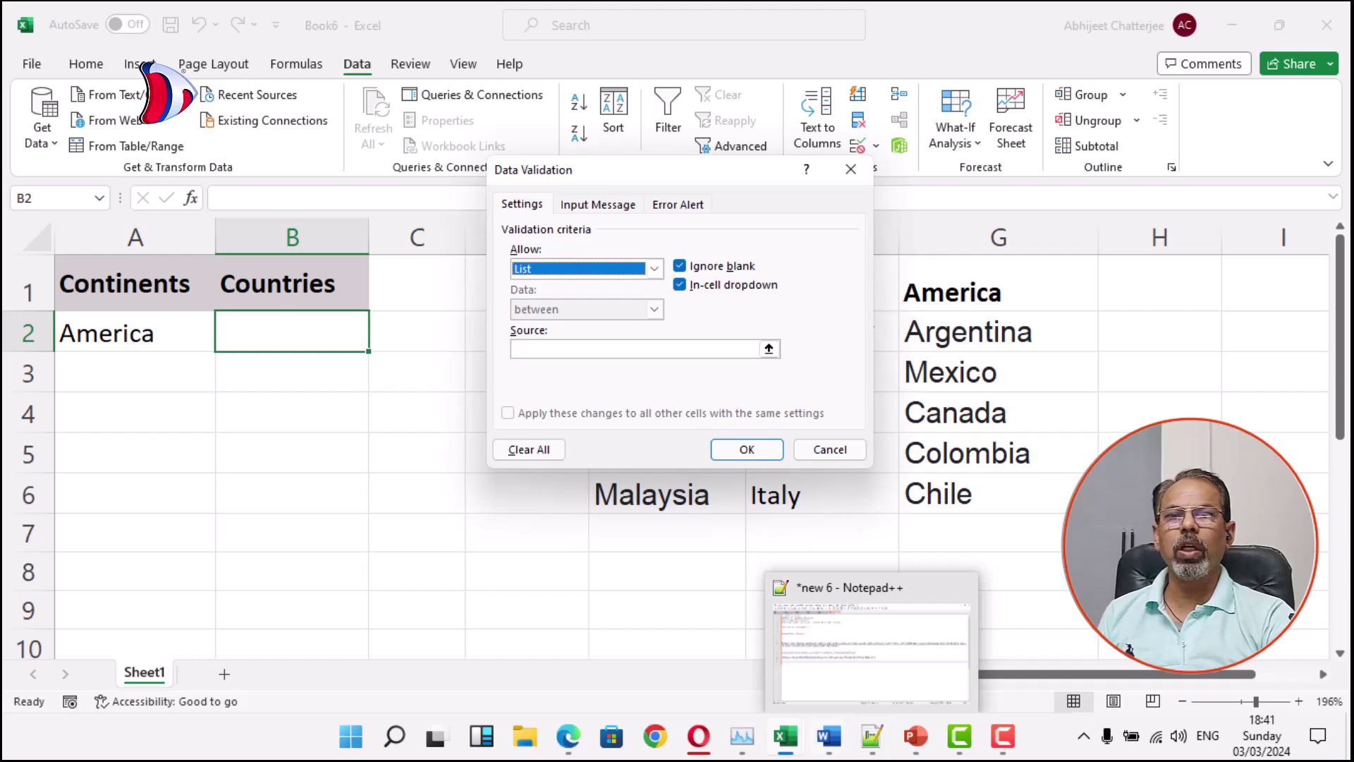
left_click(718, 349)
type("=")
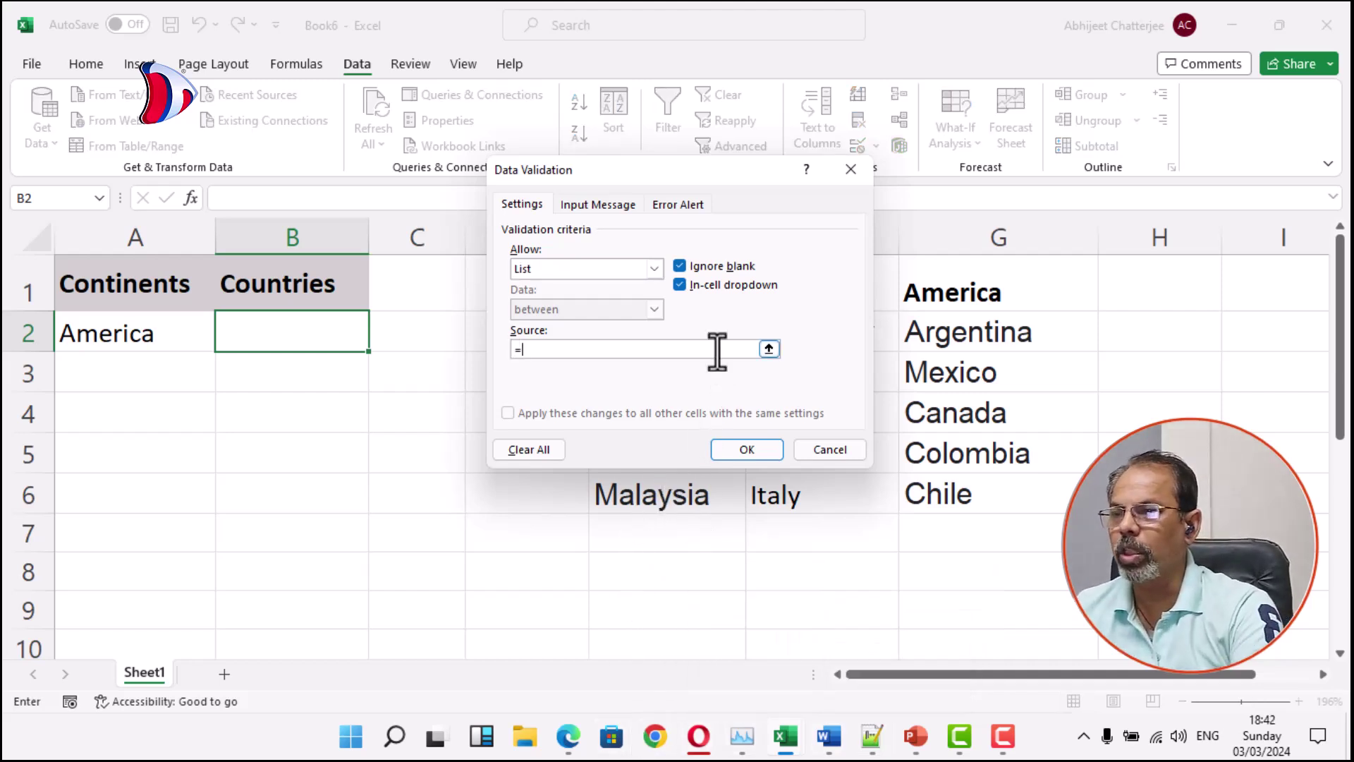
type("indi")
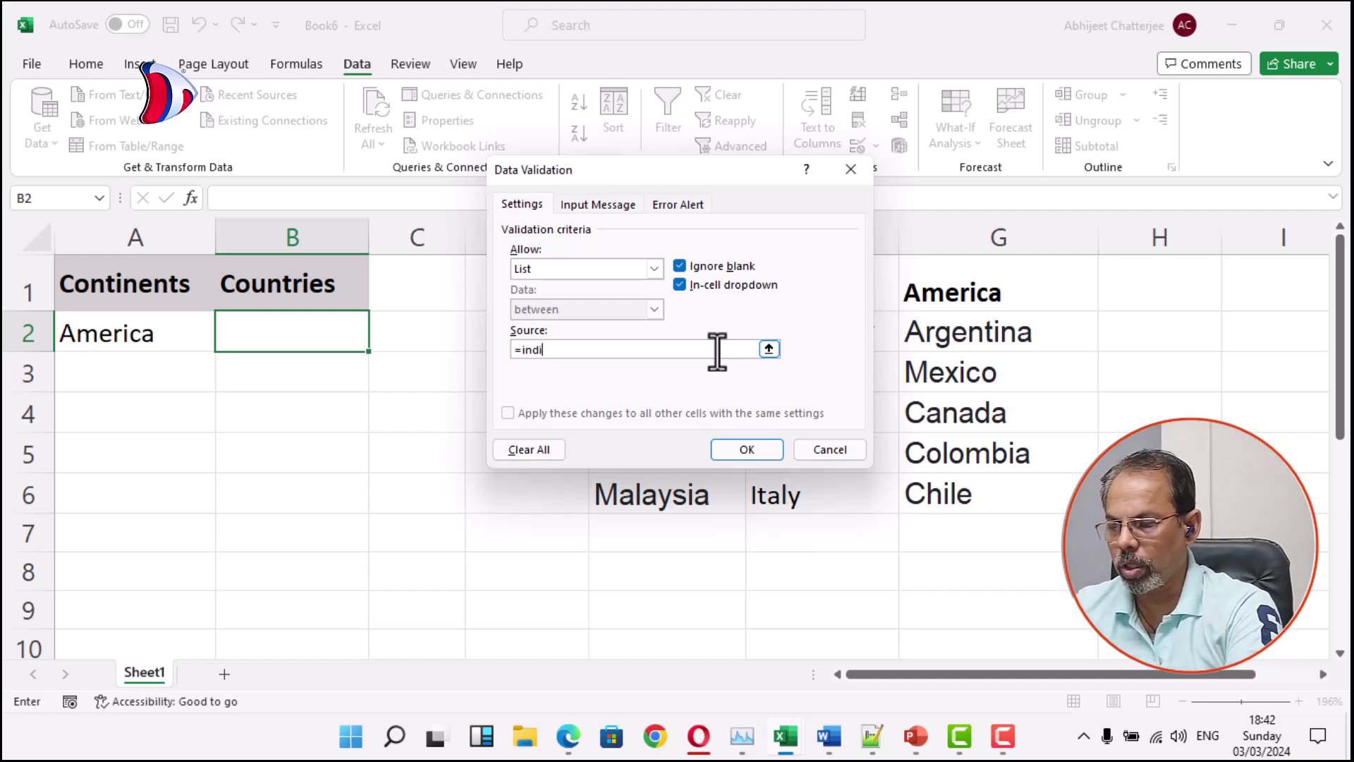
type("rect(")
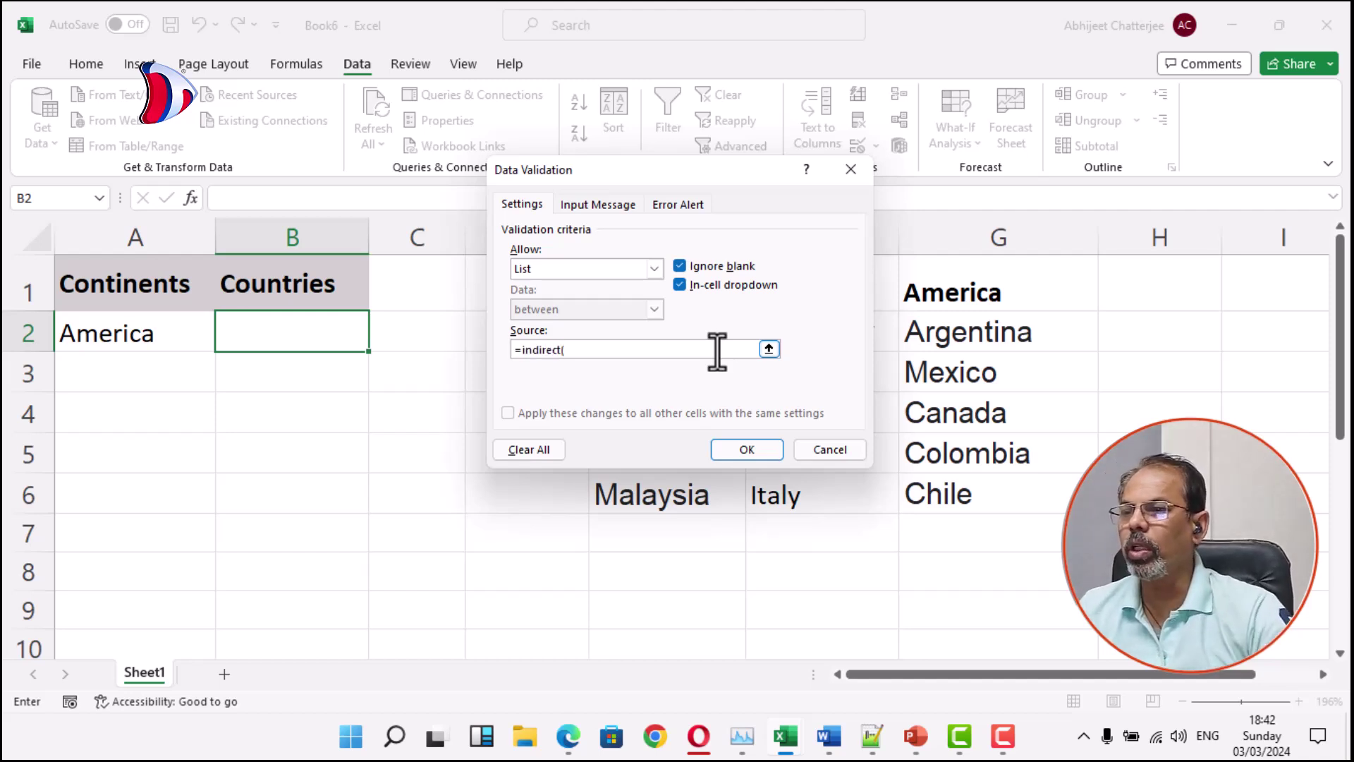
left_click(145, 331)
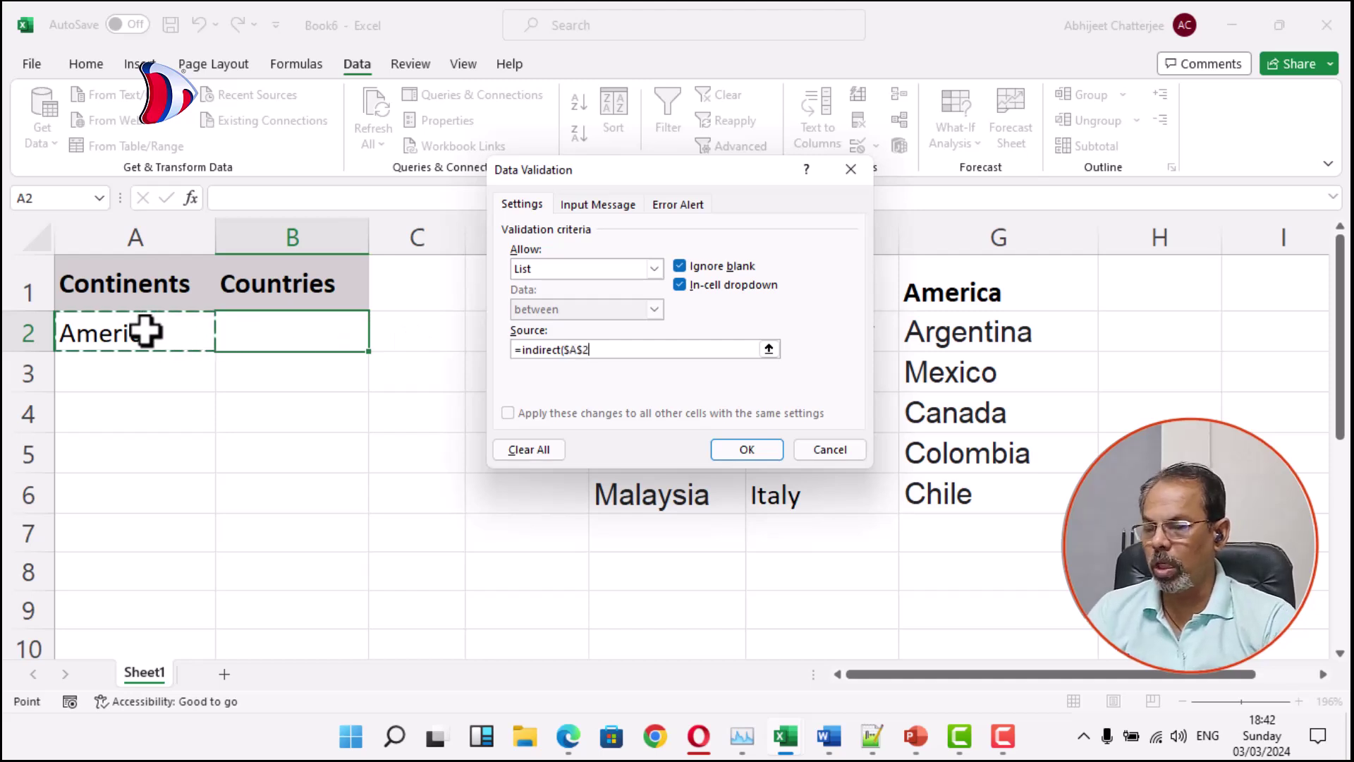
type(")")
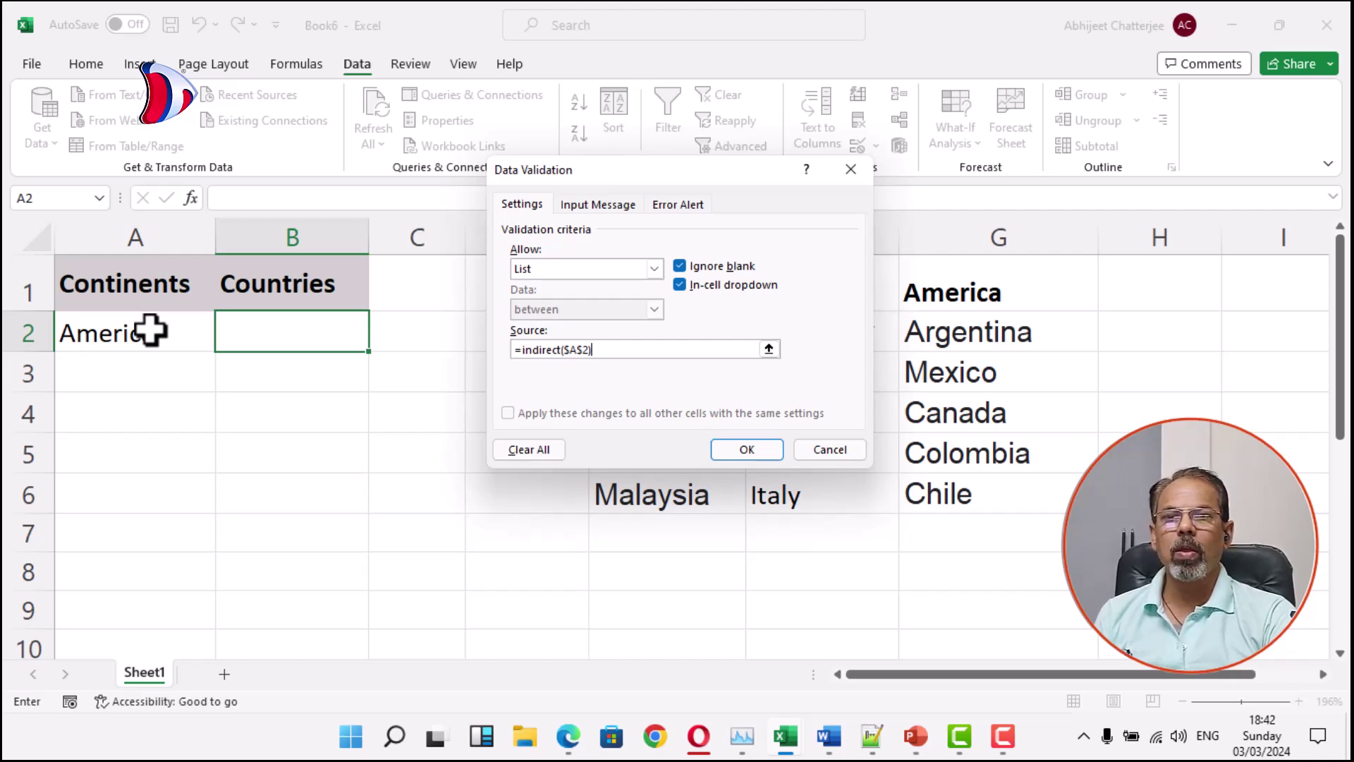
left_click(747, 450)
scroll(439, 391, "down", 1)
scroll(439, 392, "up", 1)
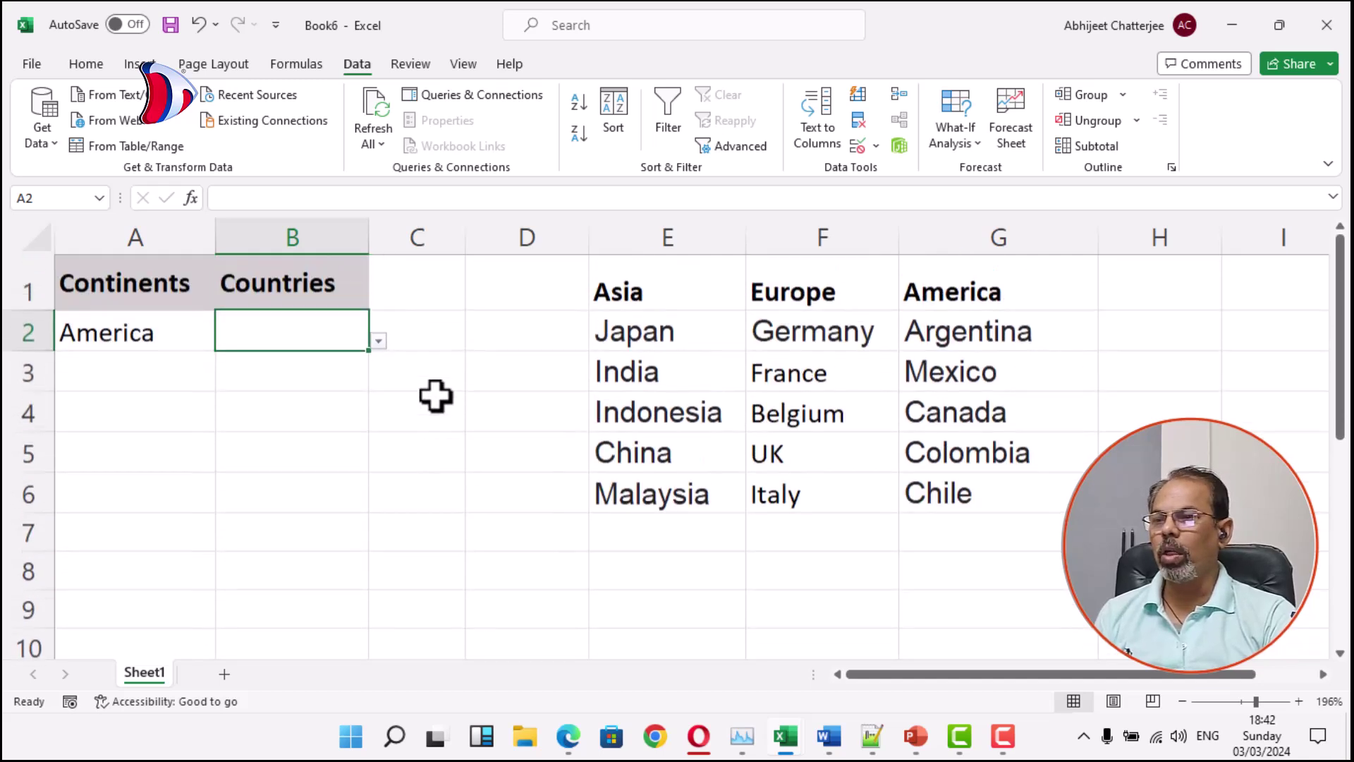
Pick Argentina, then Mexico from B2's American country list.
left_click(380, 343)
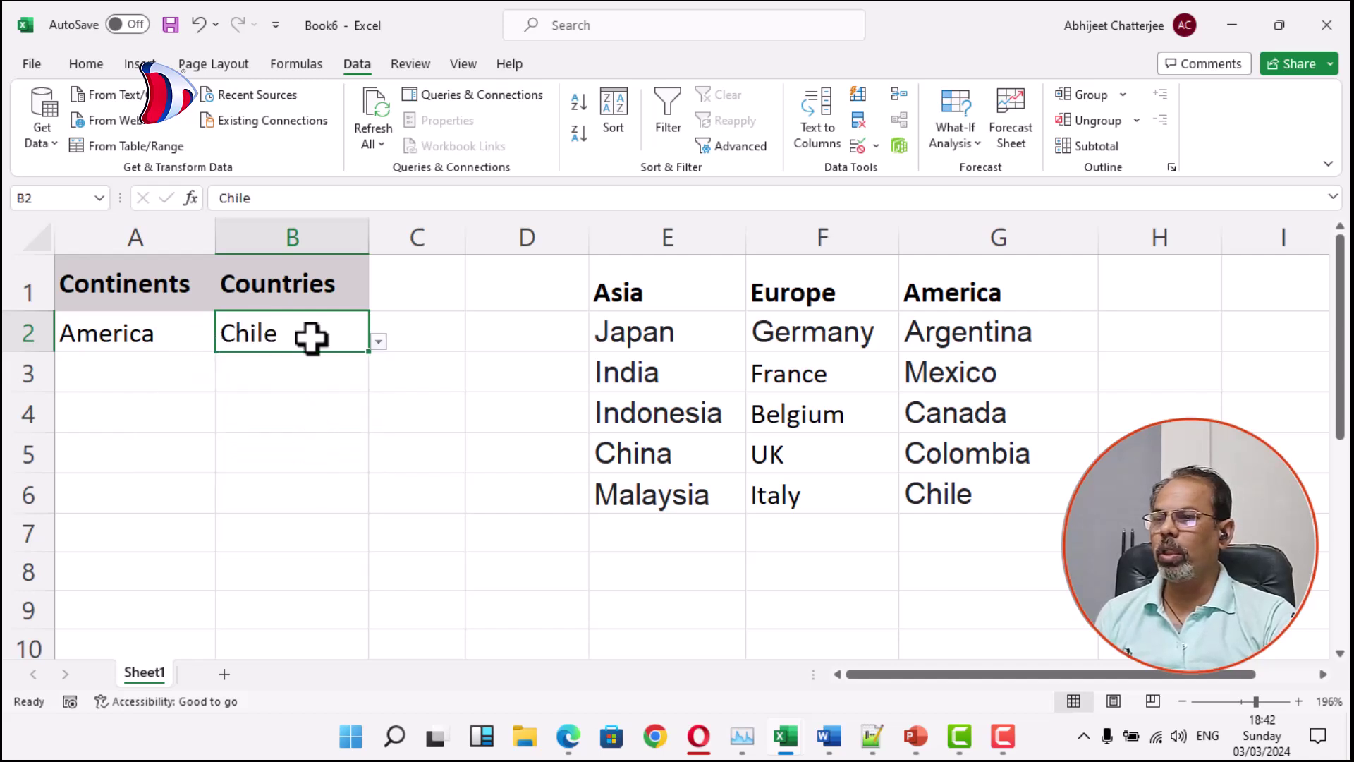
left_click(379, 343)
left_click(365, 367)
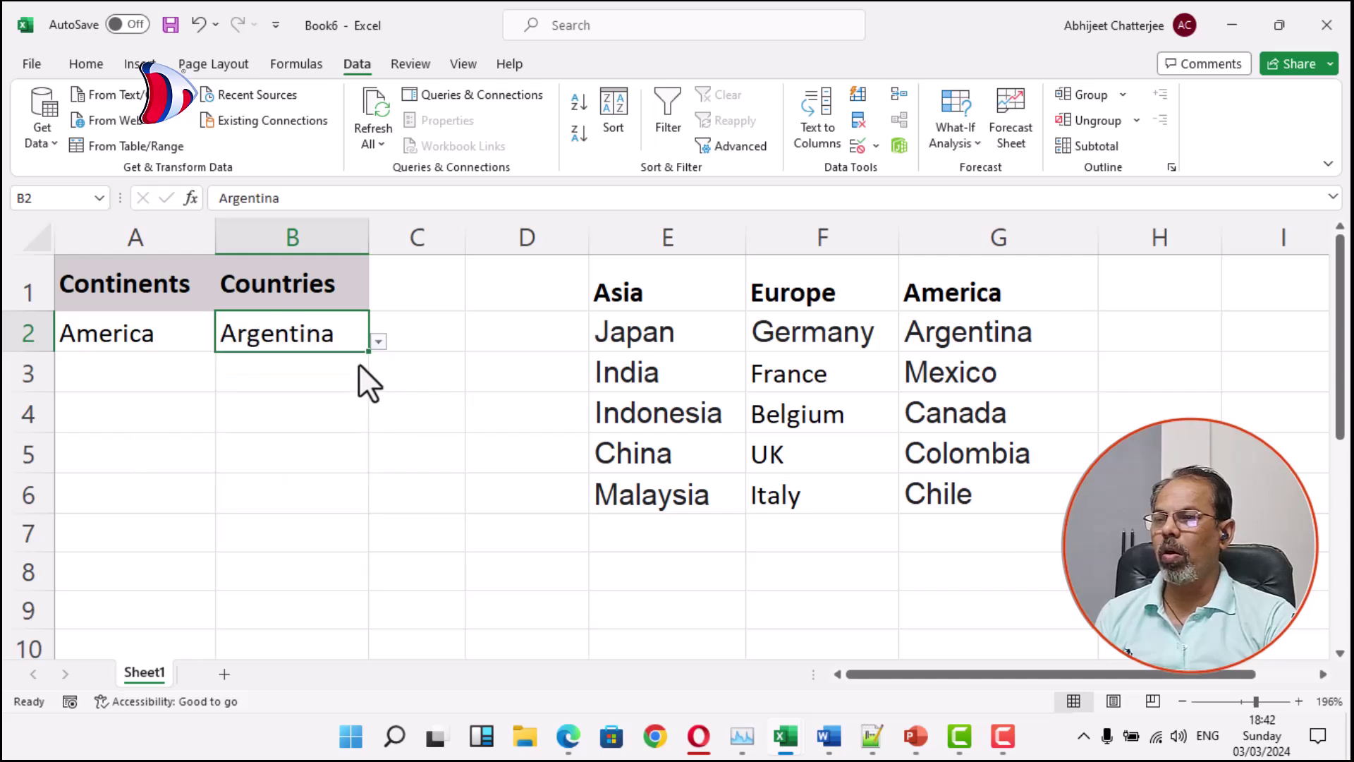
left_click(381, 342)
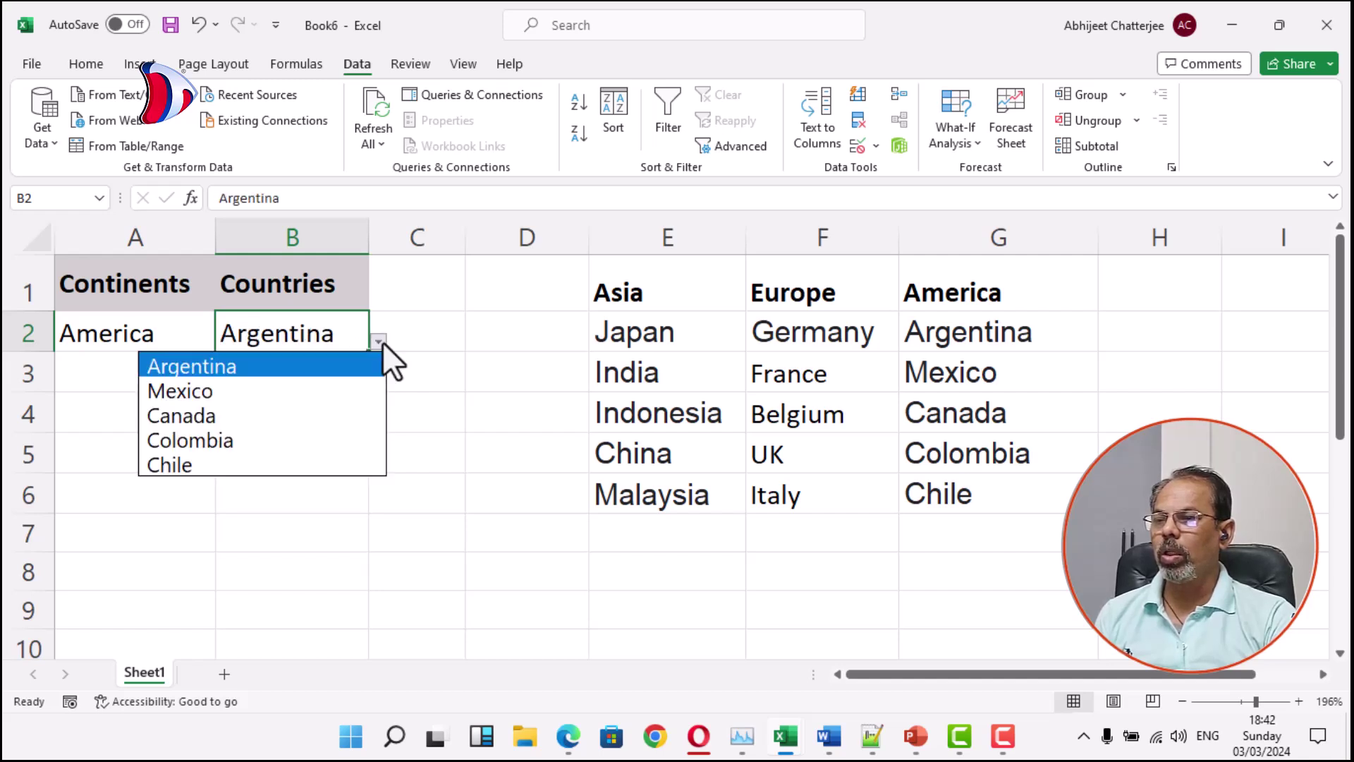
left_click(331, 387)
Change the continent in A2 to Asia.
left_click(146, 337)
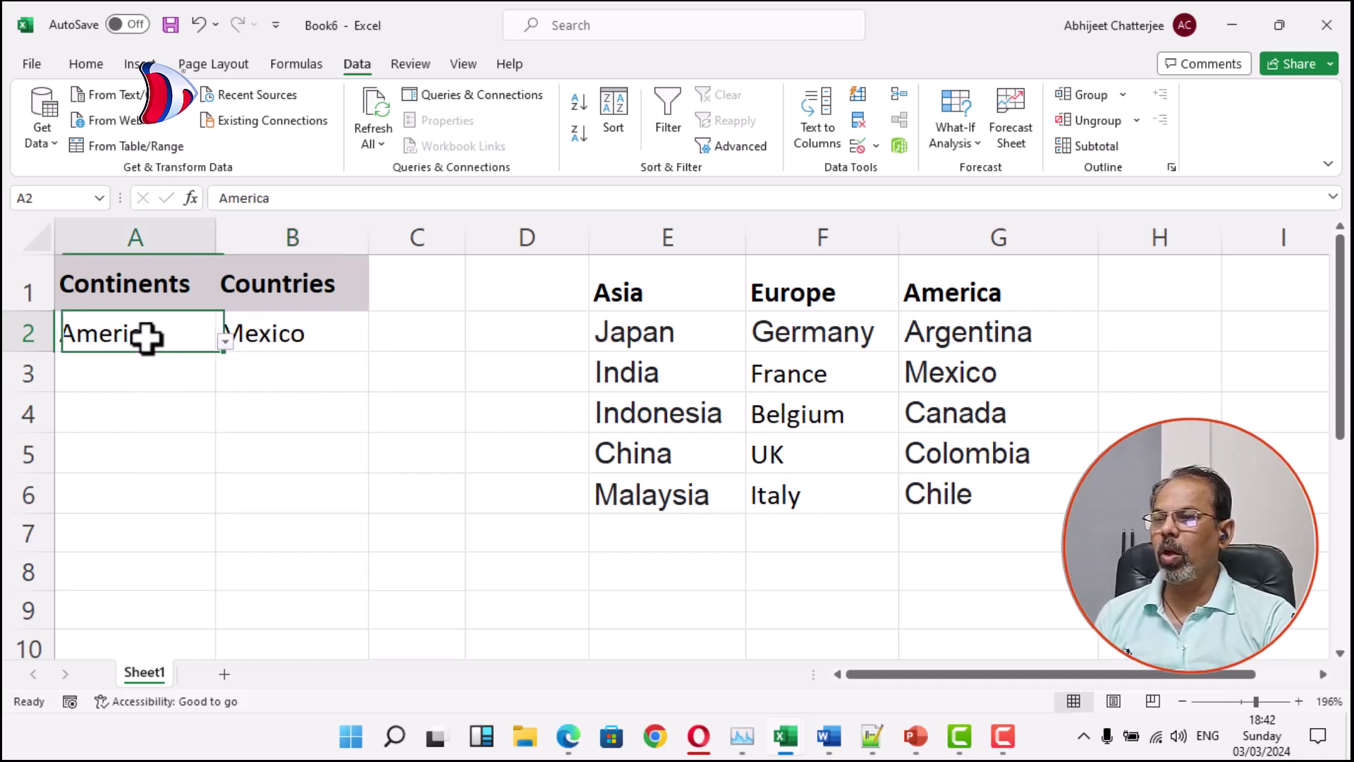
left_click(221, 343)
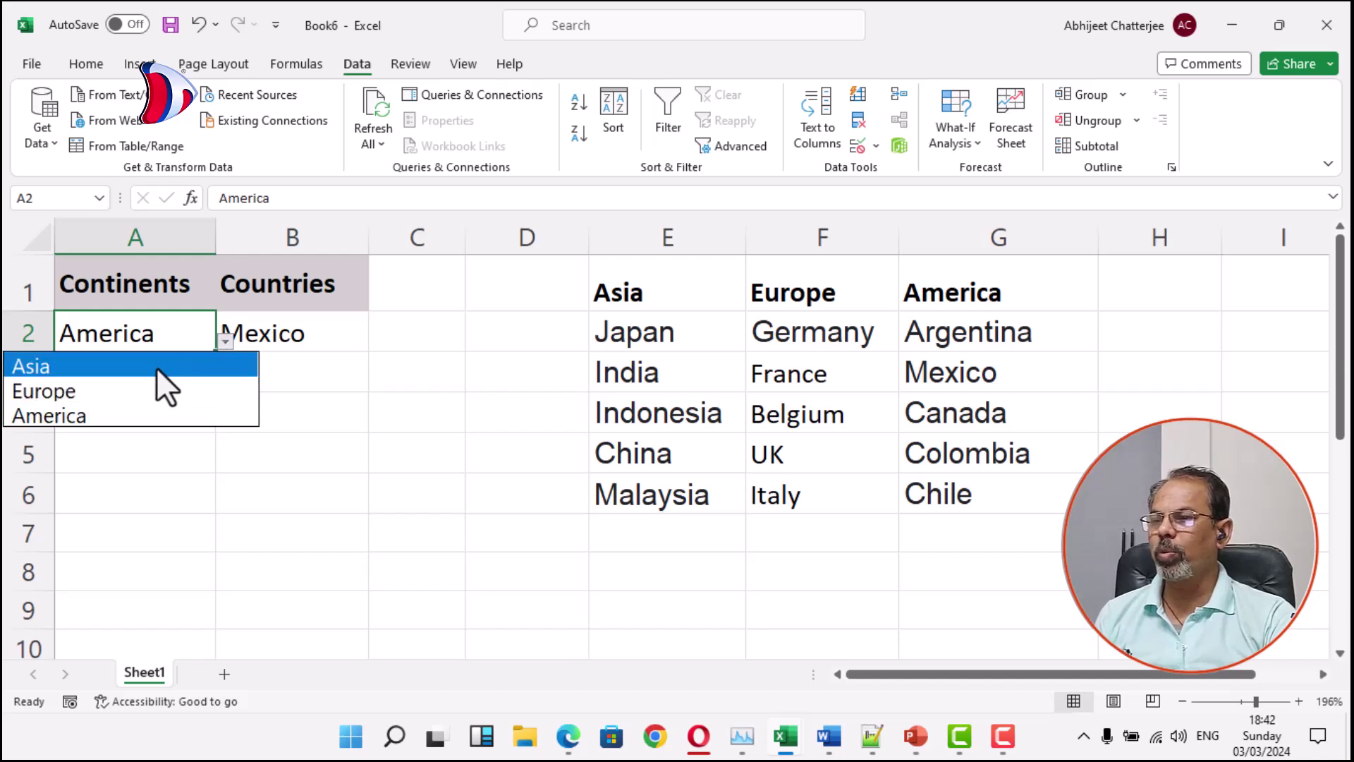
left_click(156, 367)
Pick Japan, India, then Indonesia from B2's Asian country list.
left_click(316, 341)
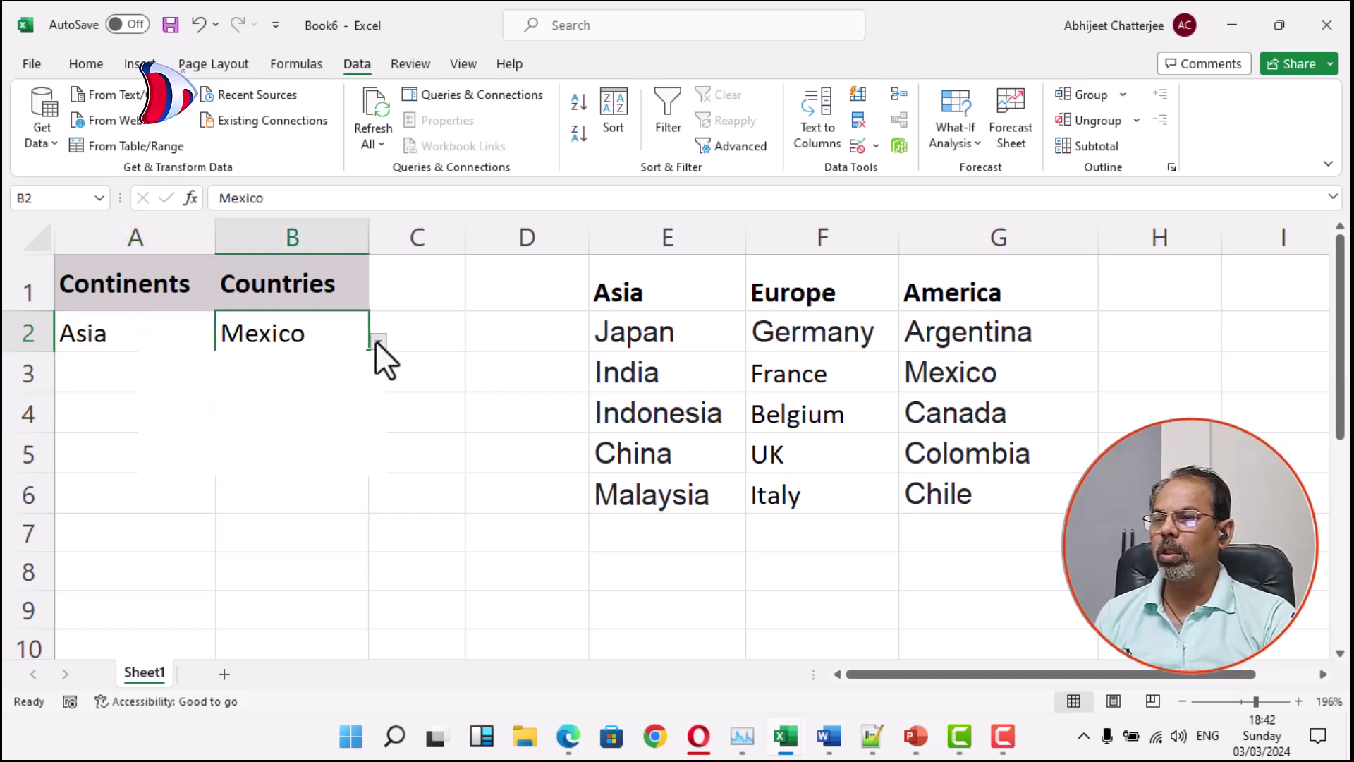
left_click(378, 342)
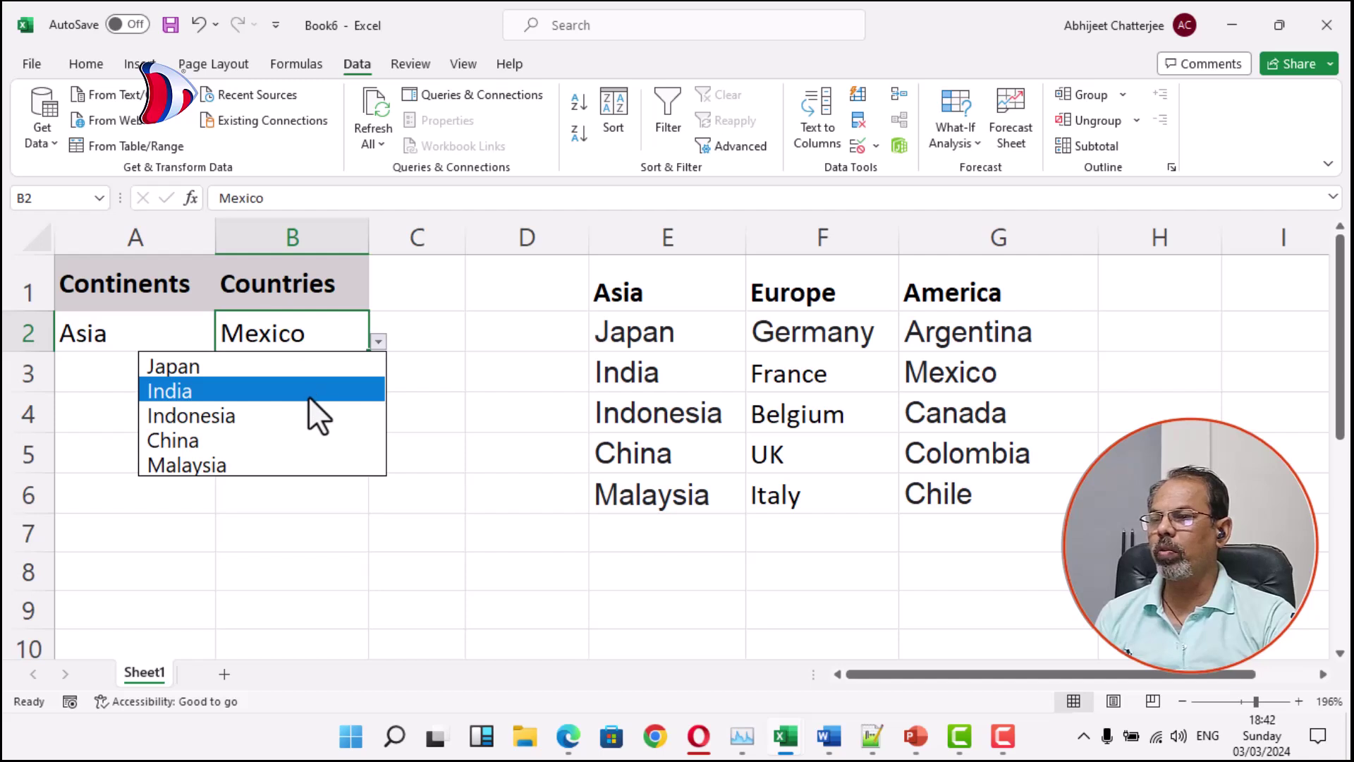
left_click(303, 368)
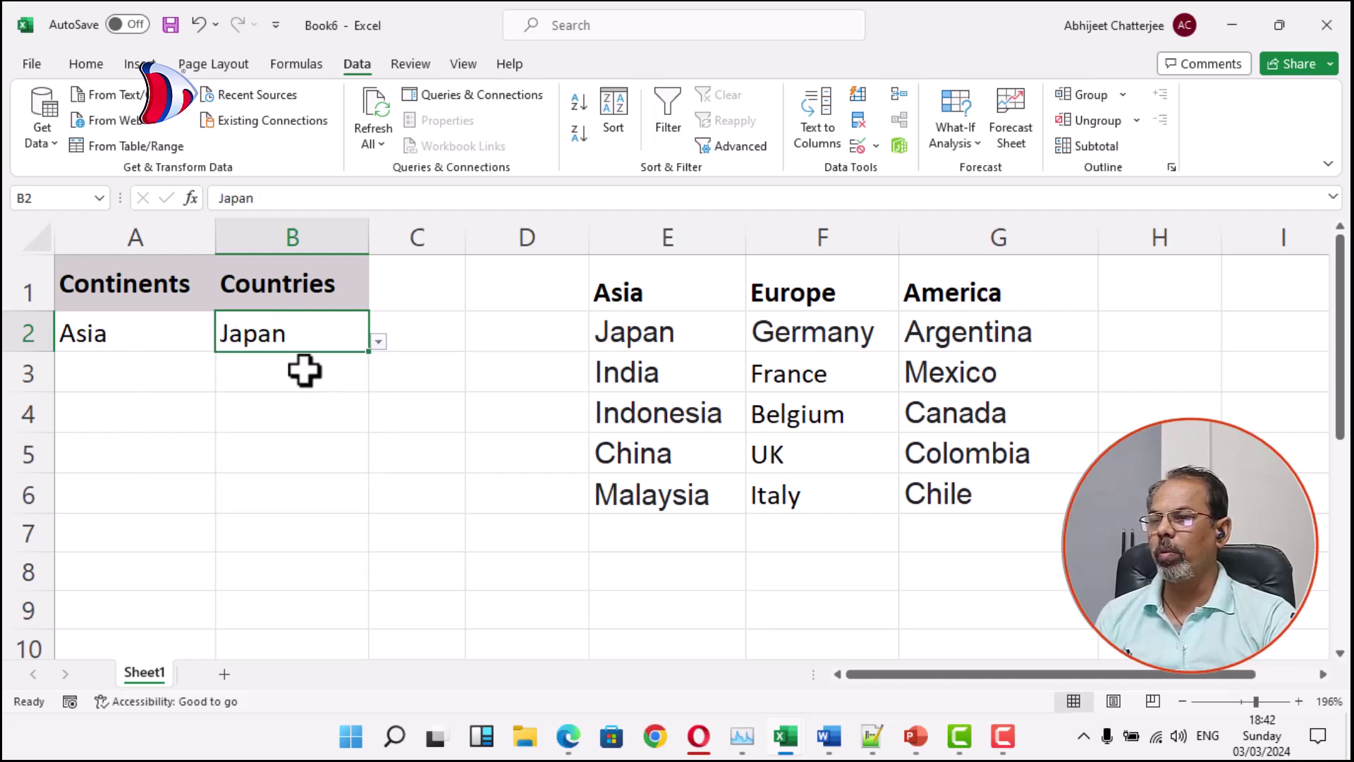
left_click(379, 341)
left_click(336, 384)
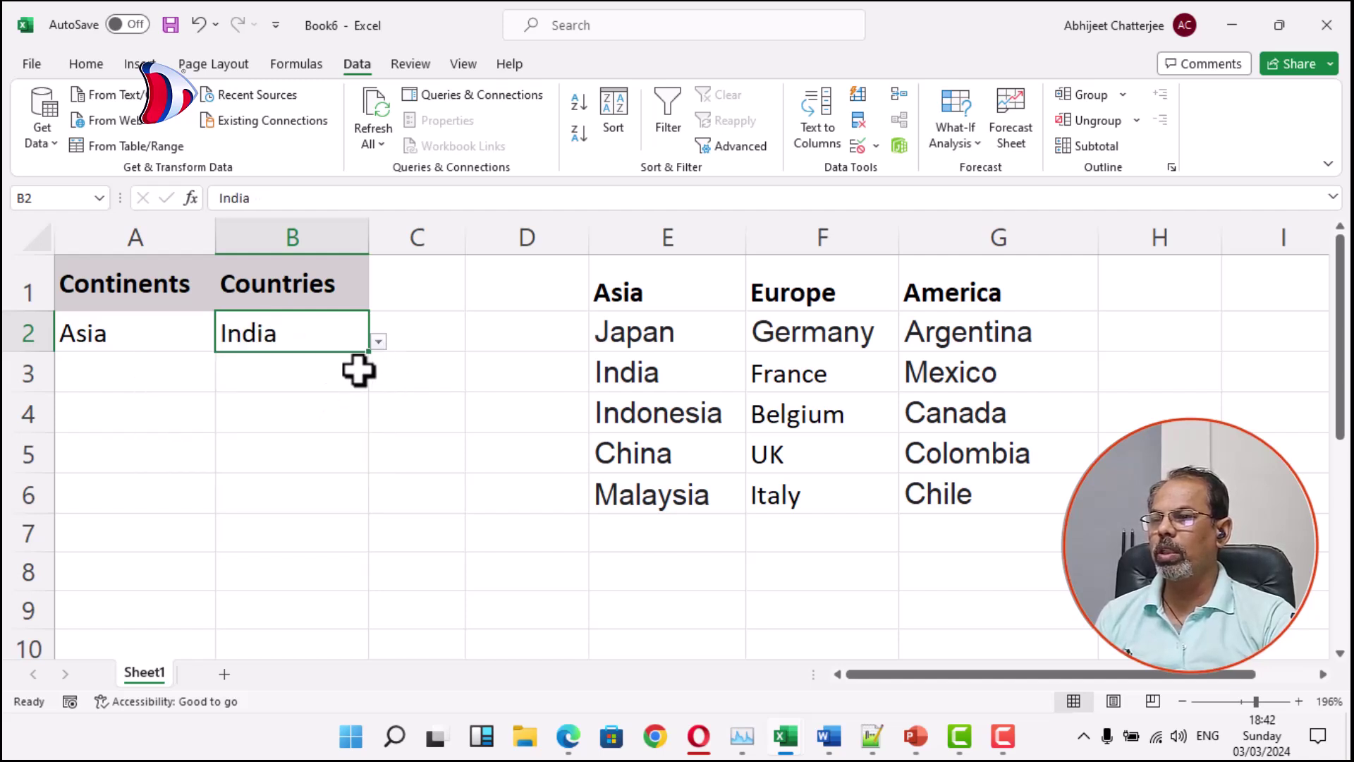
left_click(379, 341)
left_click(342, 410)
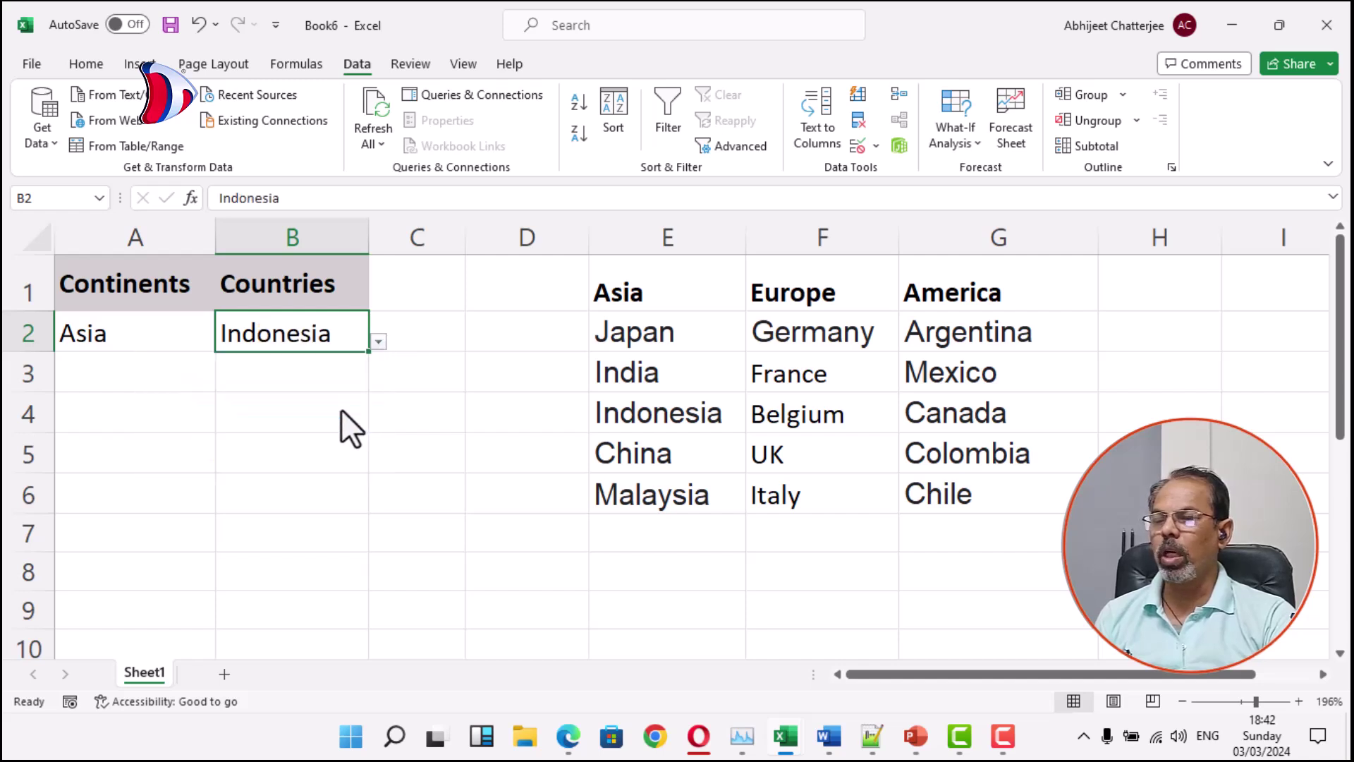